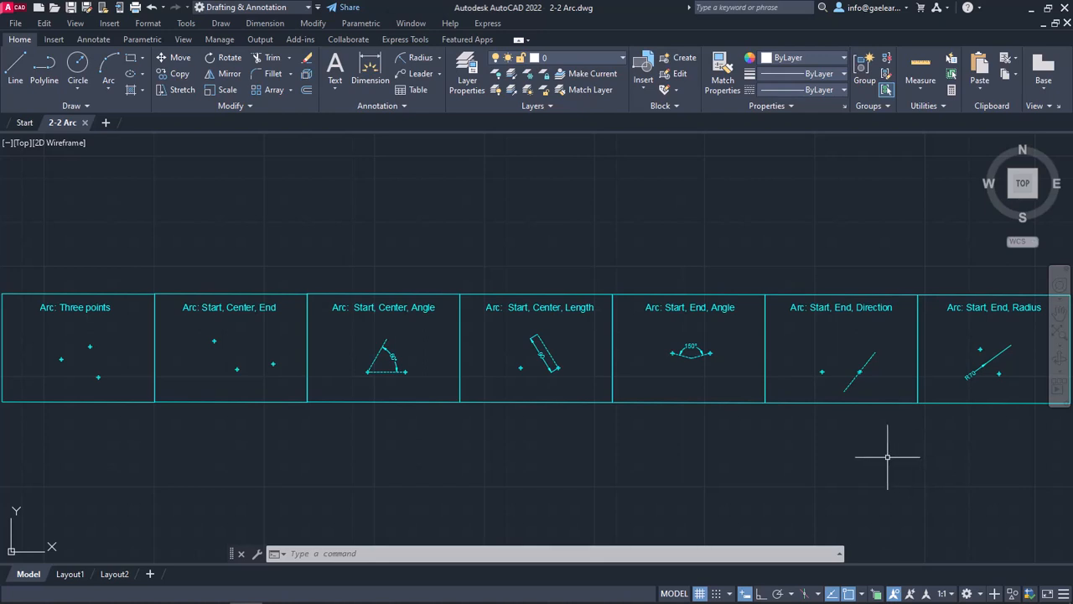
left_click(222, 24)
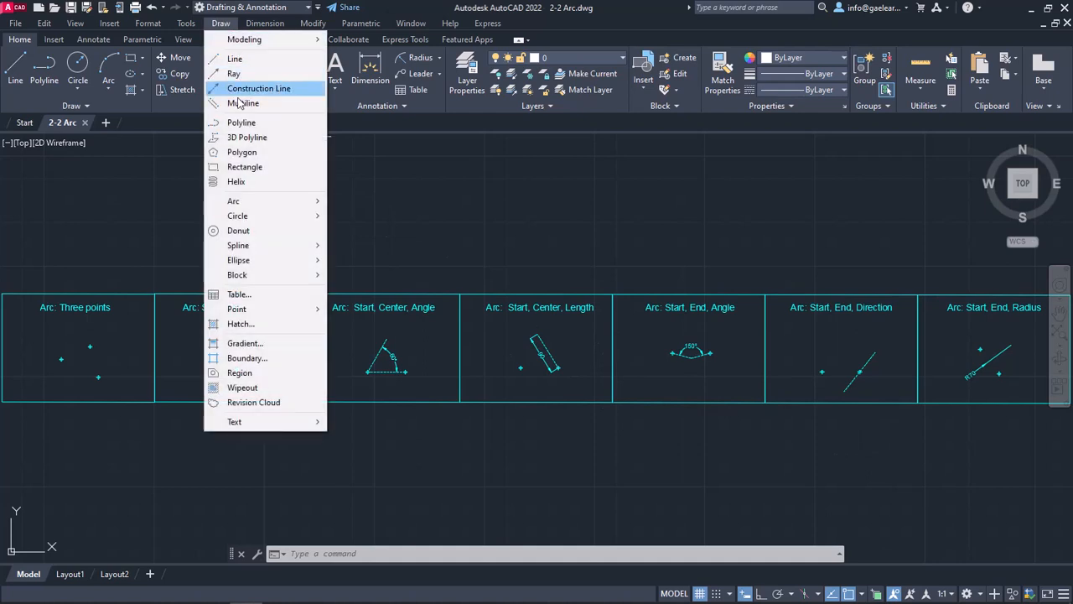
mouse_move(222, 205)
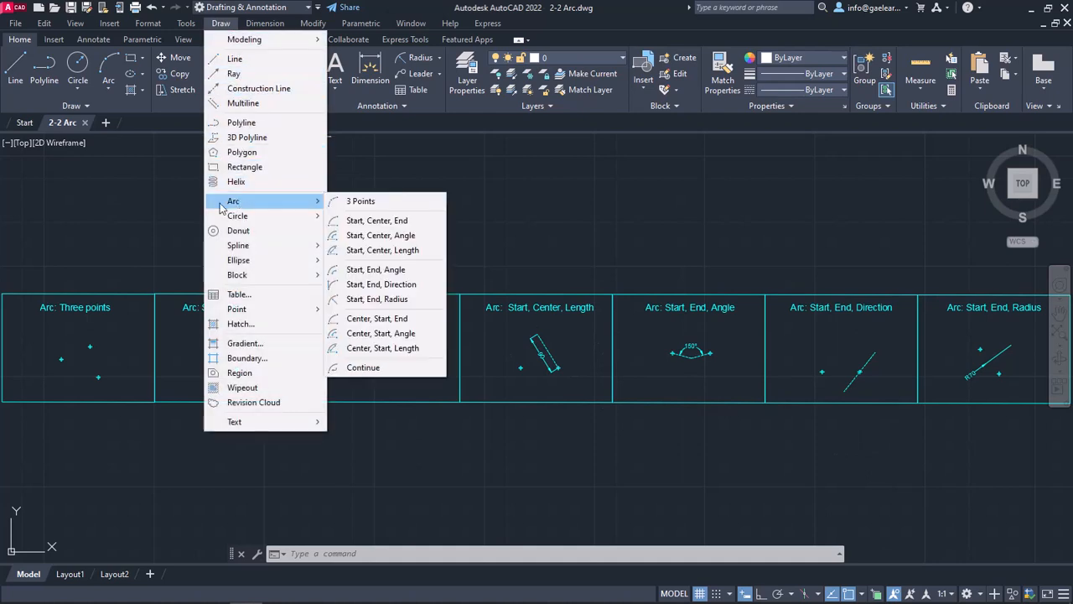
key("Escape")
key("Escape")
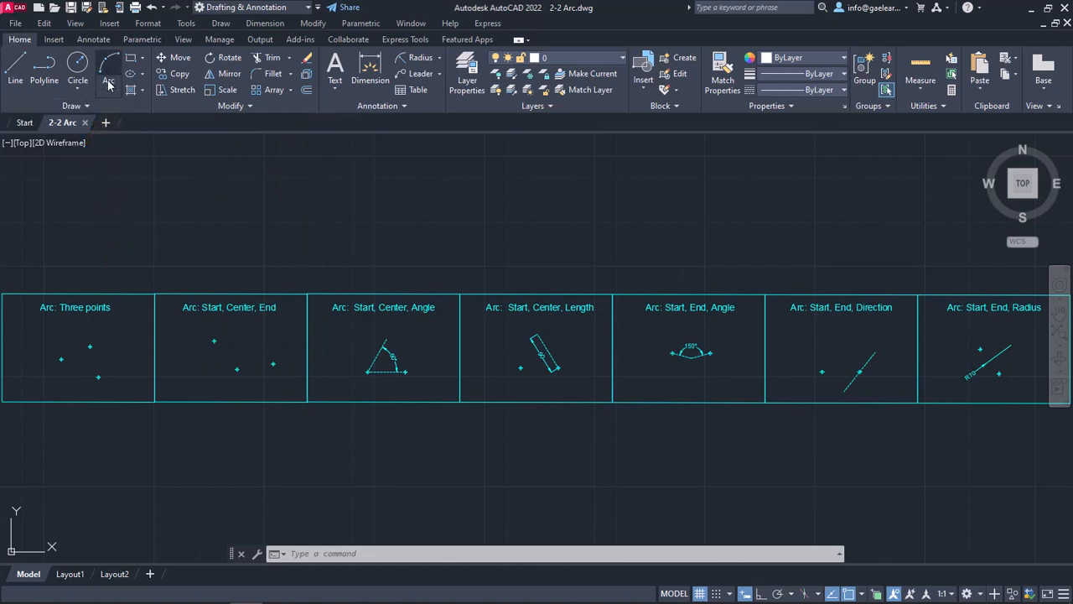
left_click(307, 553)
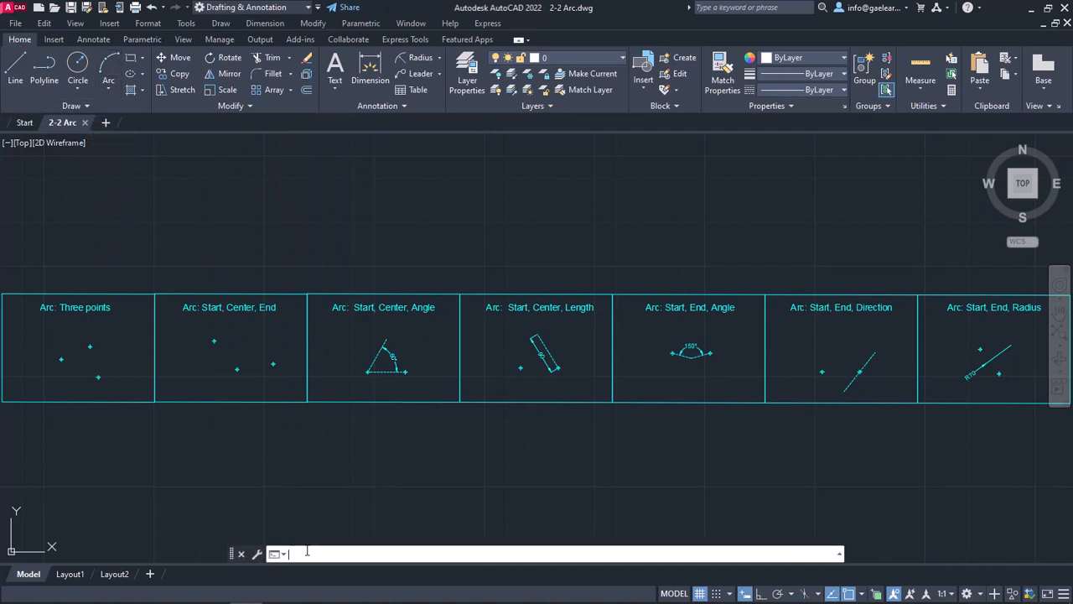
type("AR")
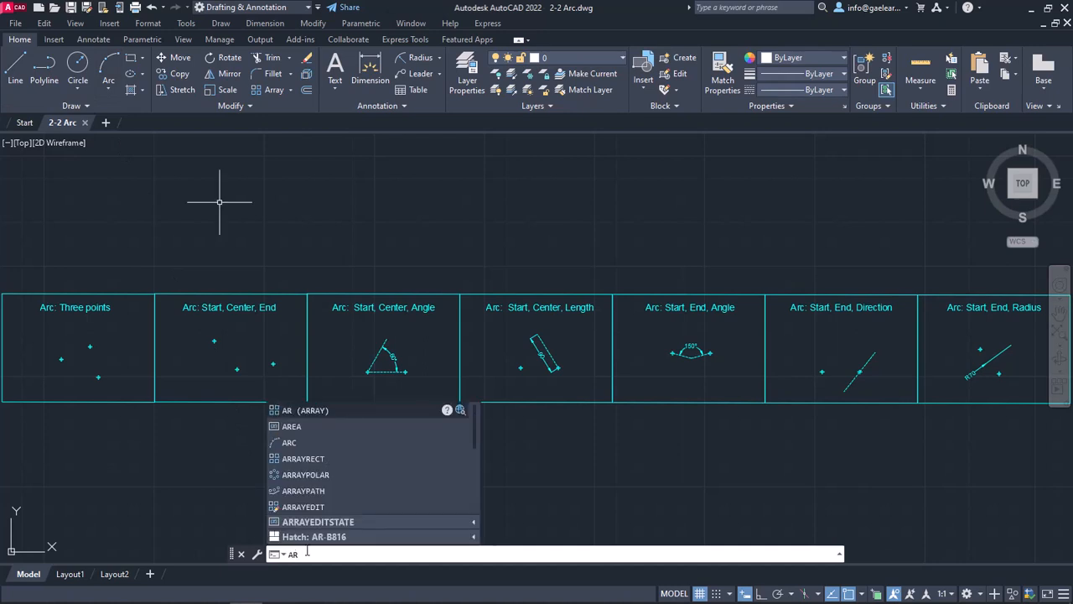
type("C")
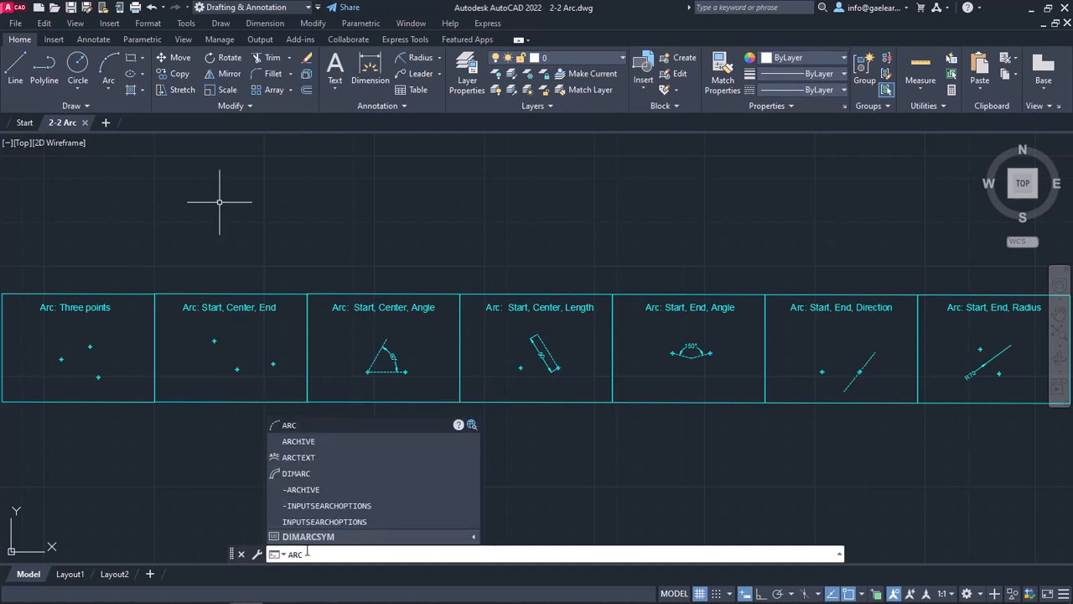
key("Return")
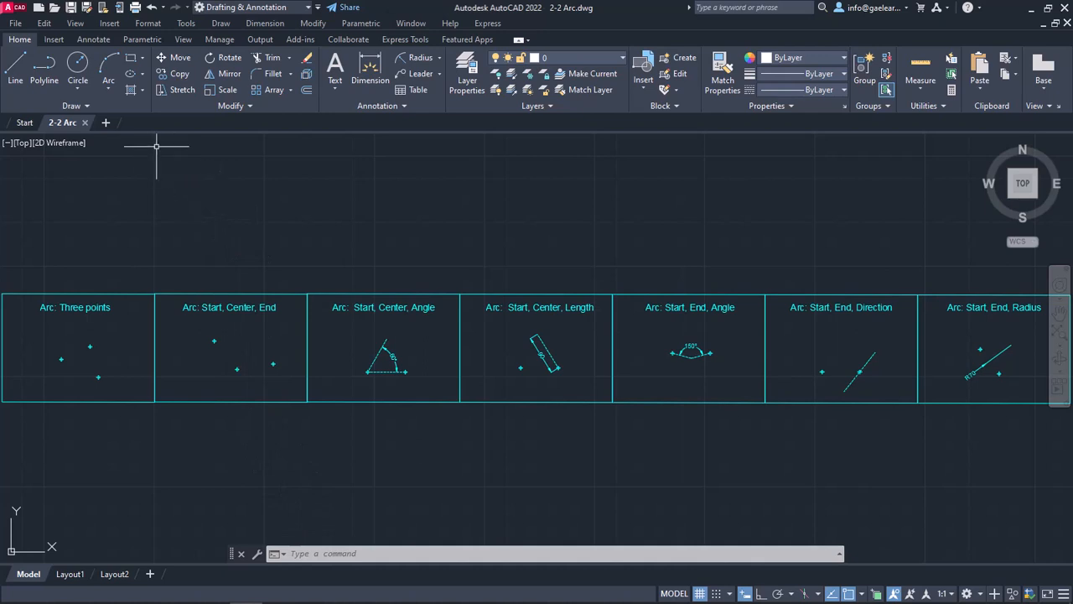
- Start a 3-Point arc and turn on the Node object snap for picking the point markers
left_click(112, 92)
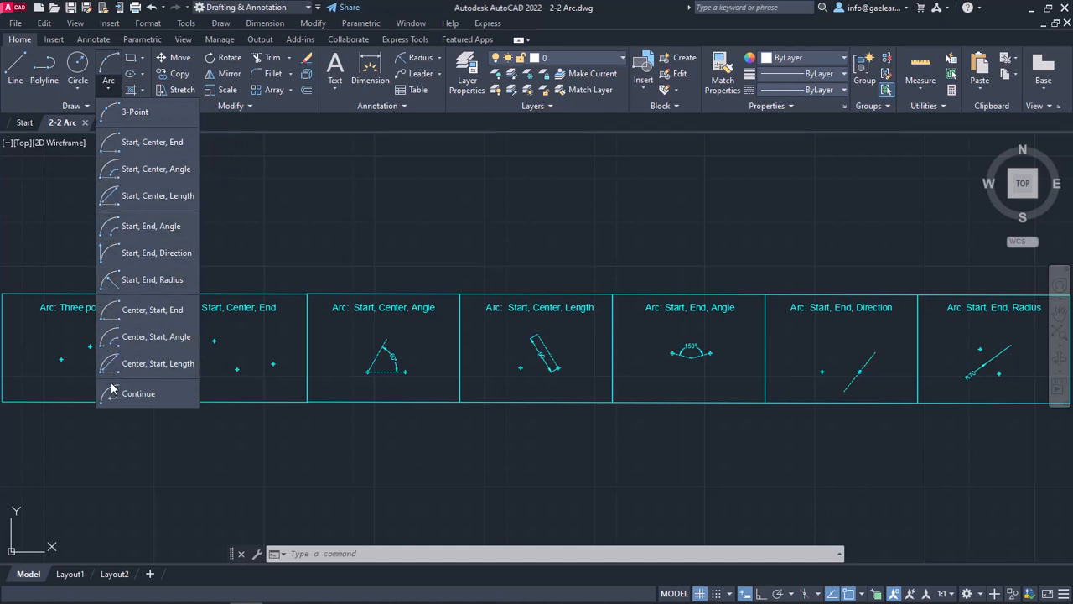
left_click(182, 120)
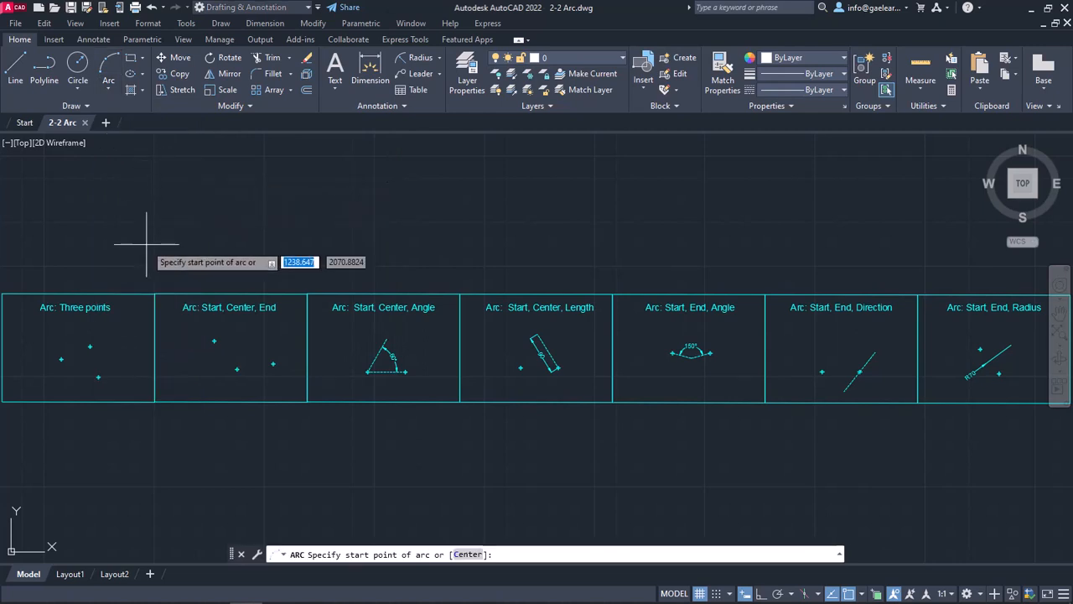
scroll(126, 343, "up", 3)
middle_click_drag(125, 339, 593, 334)
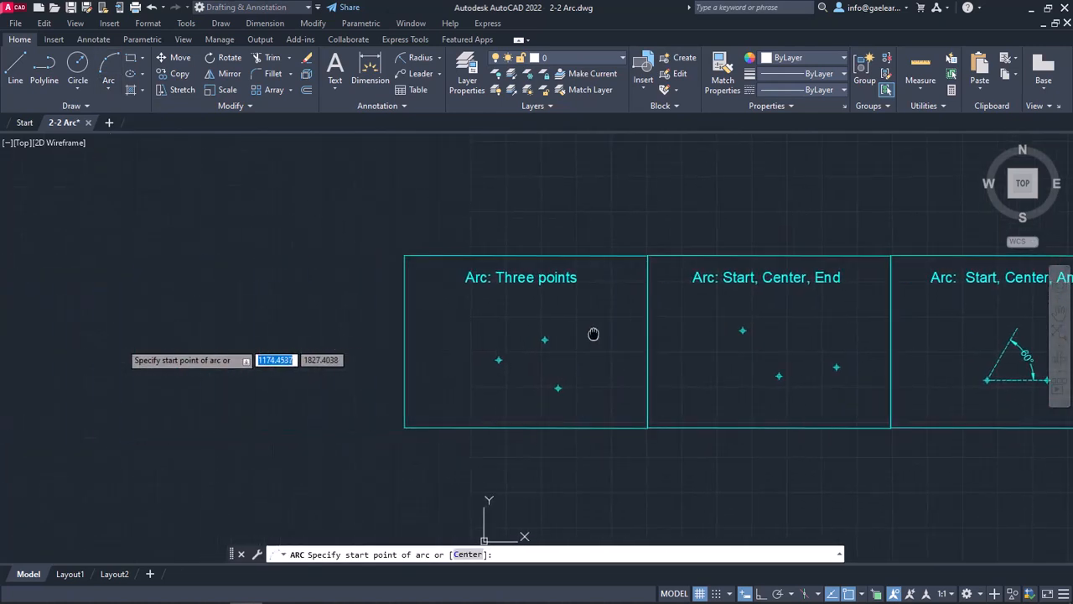
scroll(592, 334, "up", 2)
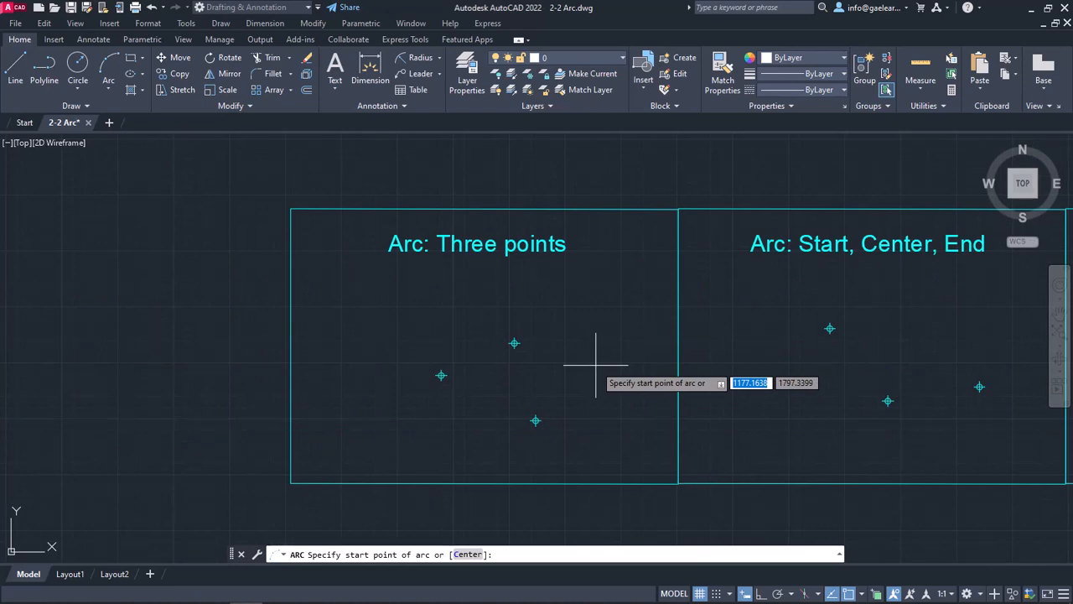
left_click(861, 595)
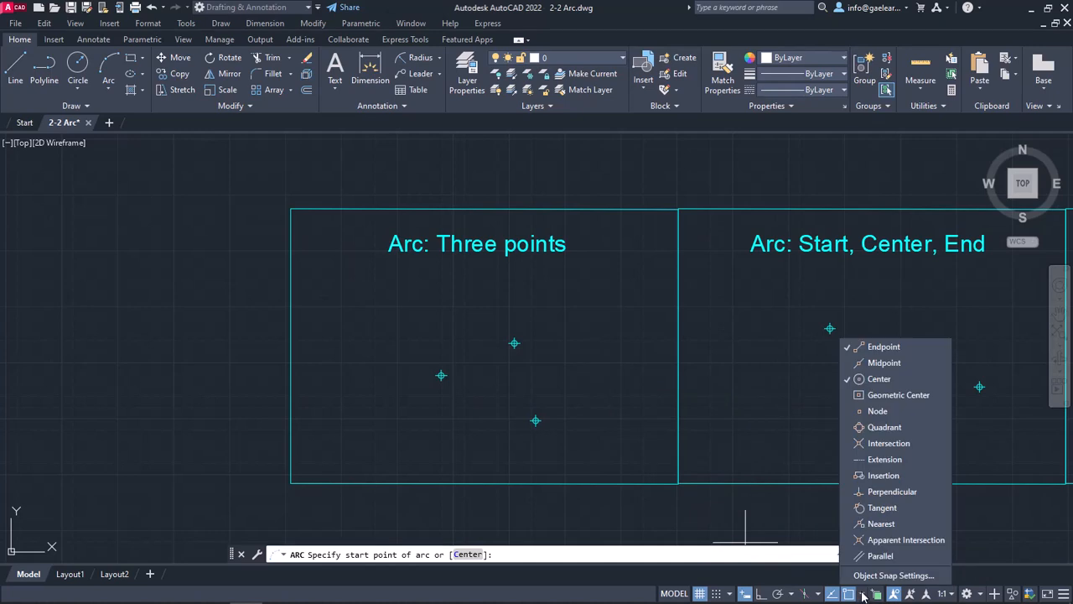
left_click(890, 411)
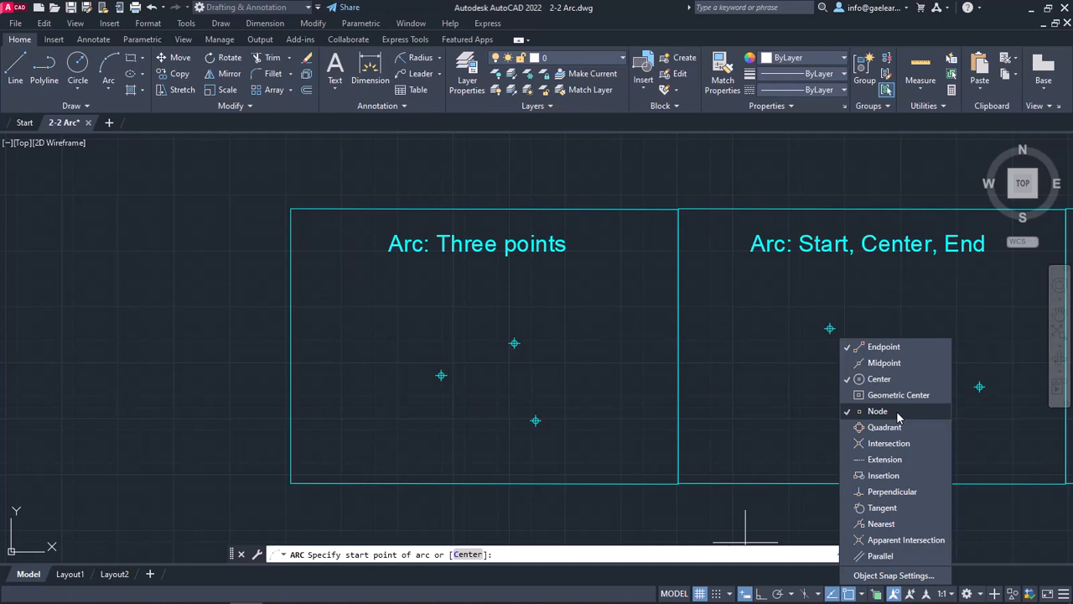
left_click(862, 594)
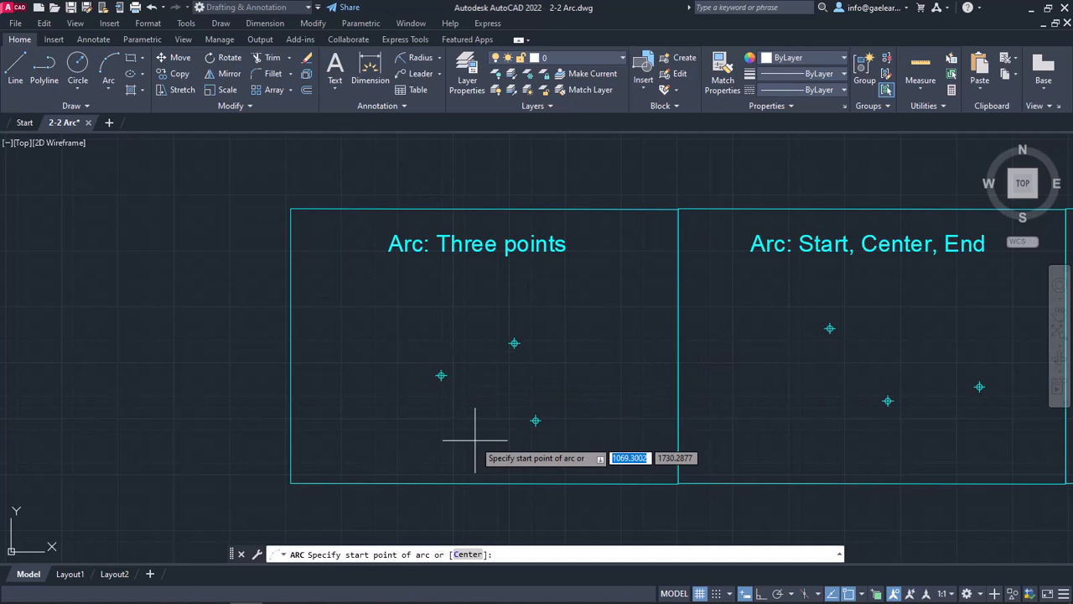
- Draw the arc through the three point markers in the "Arc: Three points" box, from the leftmost over the upper to the lower one
left_click(441, 374)
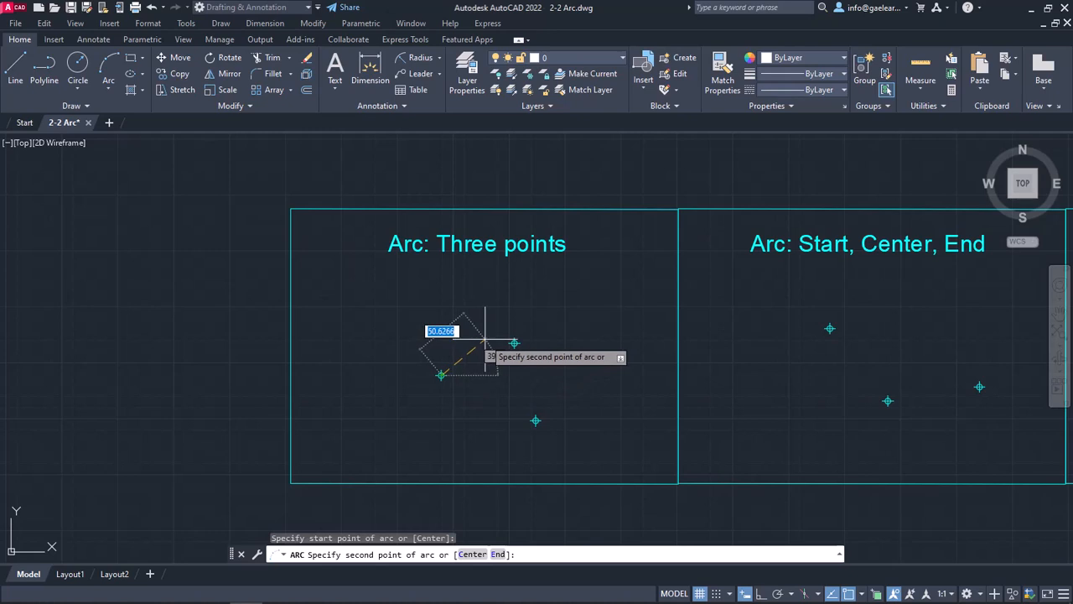
left_click(514, 343)
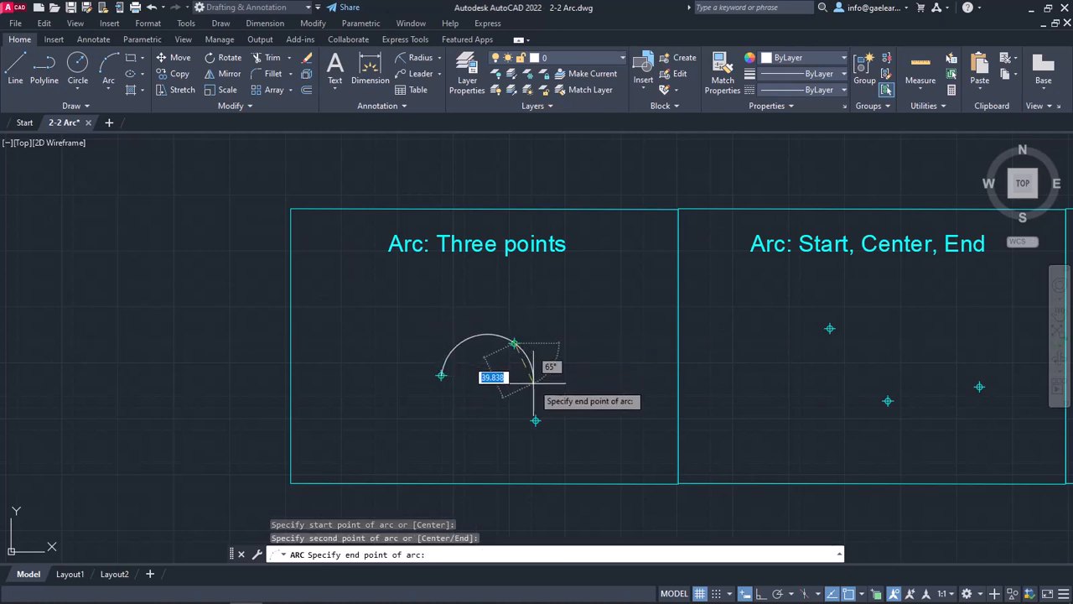
left_click(540, 417)
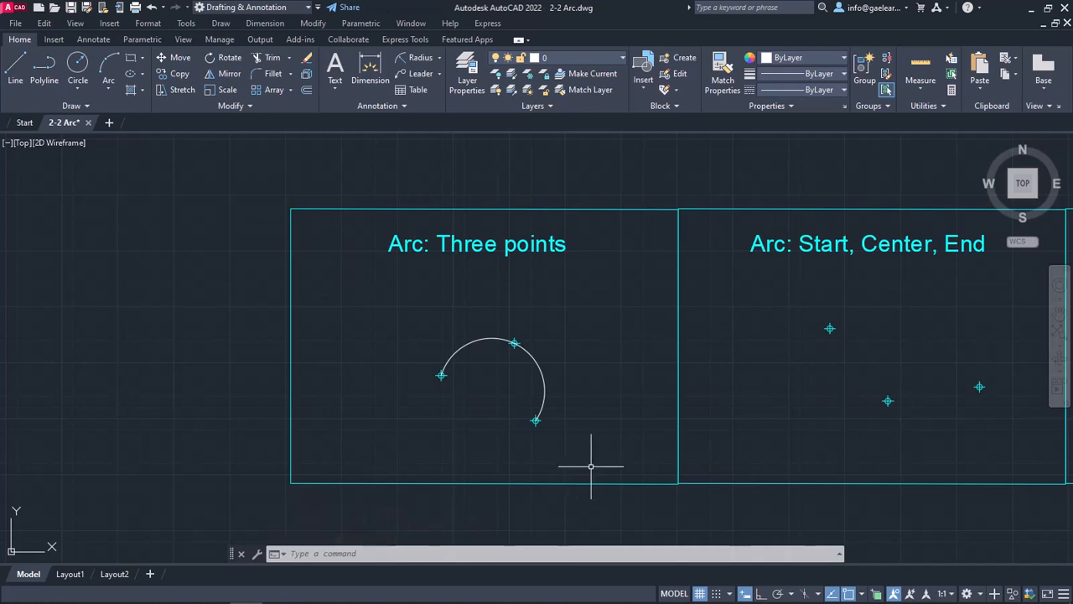
- Draw a Start, Center, End arc in its box from the upper-left node to the right node, centred on the lower node, with its direction reversed
middle_click_drag(782, 446, 462, 444)
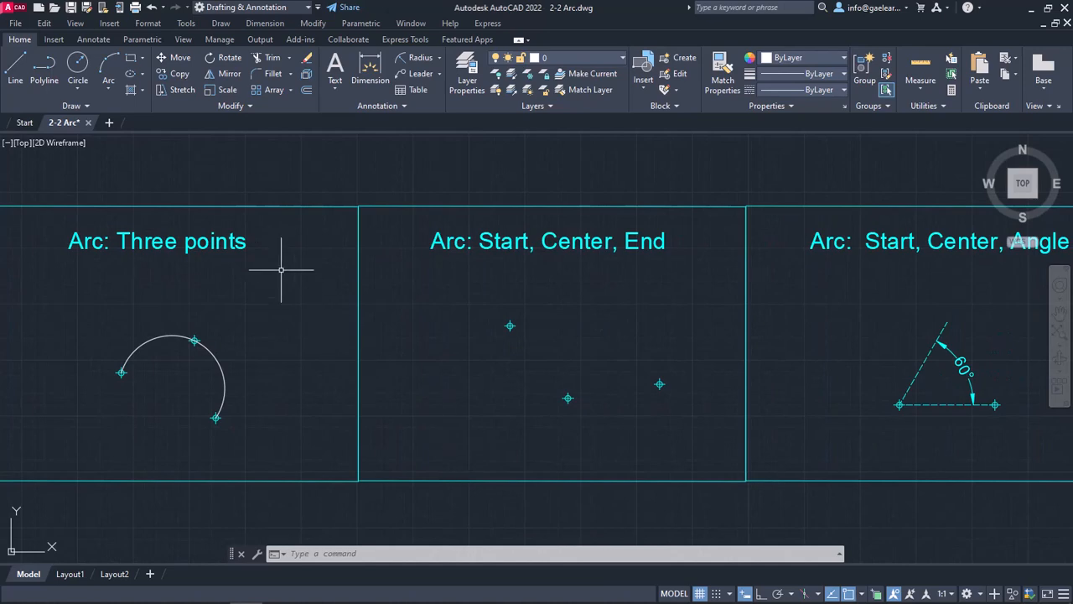
left_click(118, 94)
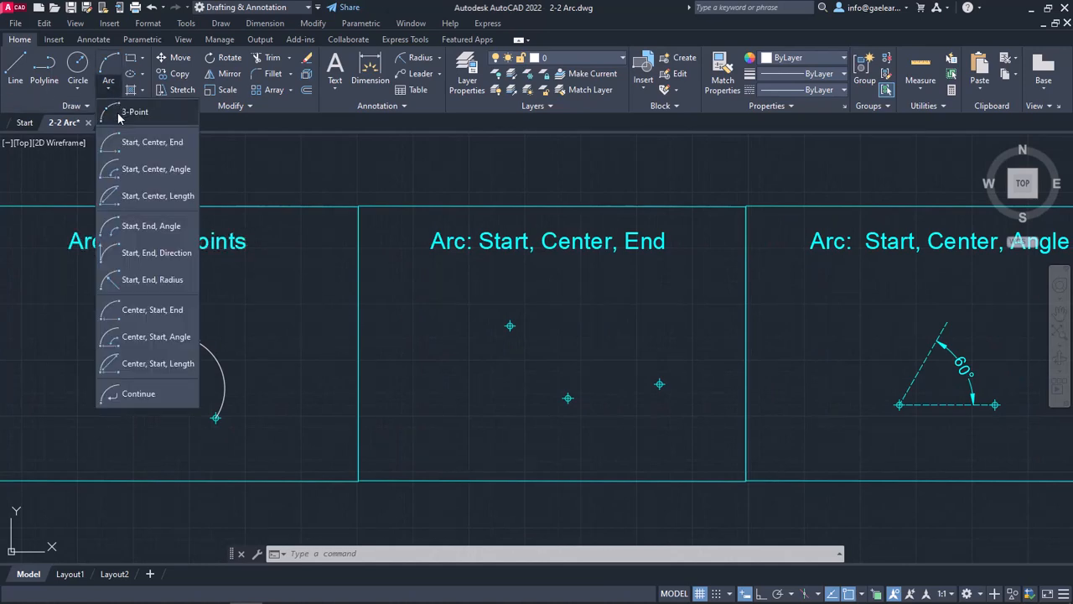
left_click(145, 155)
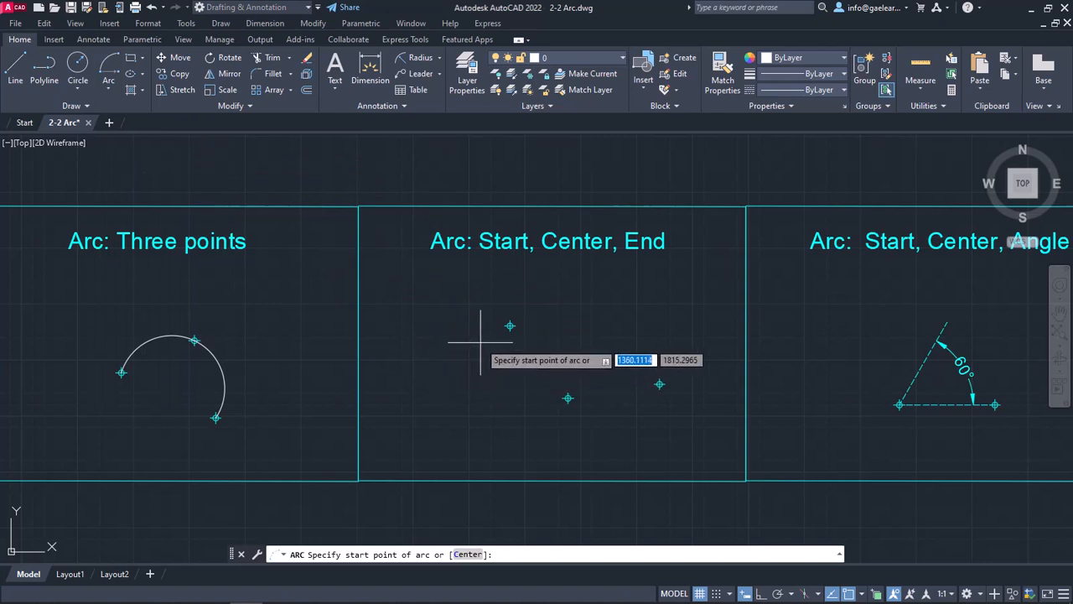
left_click(510, 325)
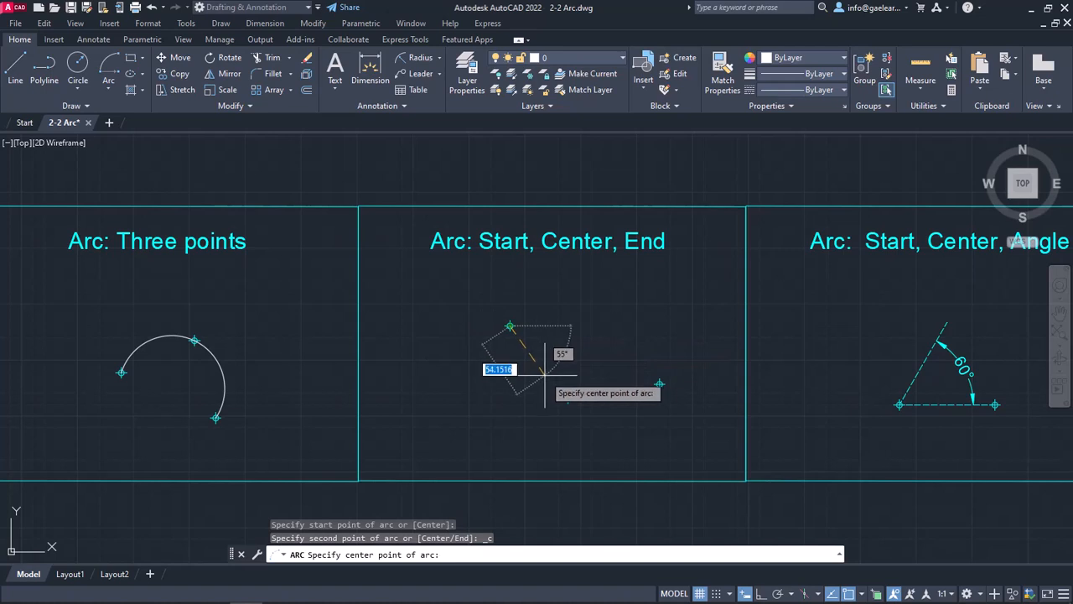
left_click(567, 398)
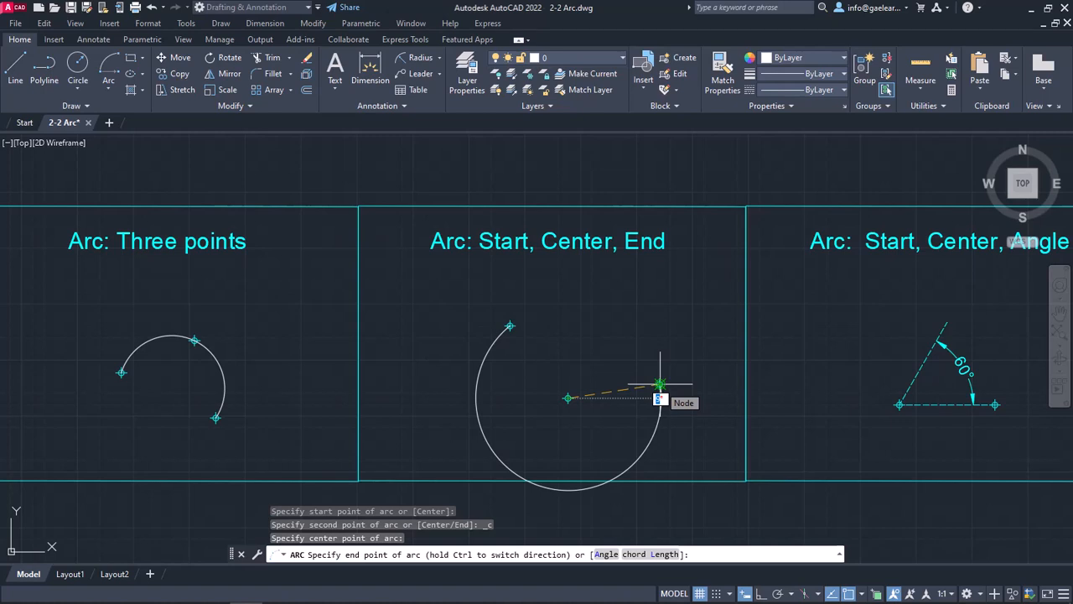
key("ctrl")
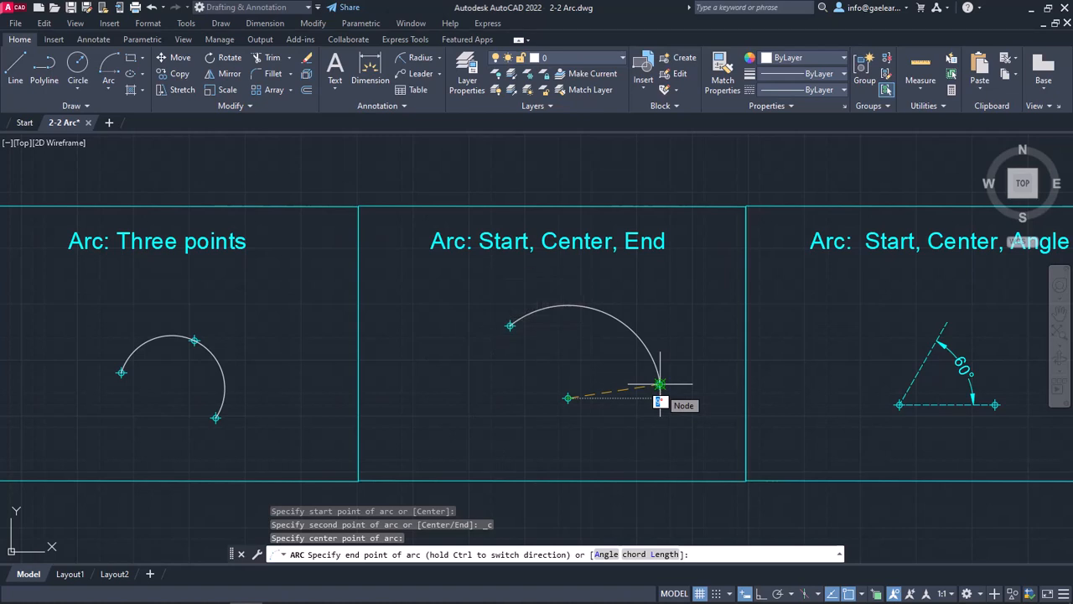
left_click(660, 384)
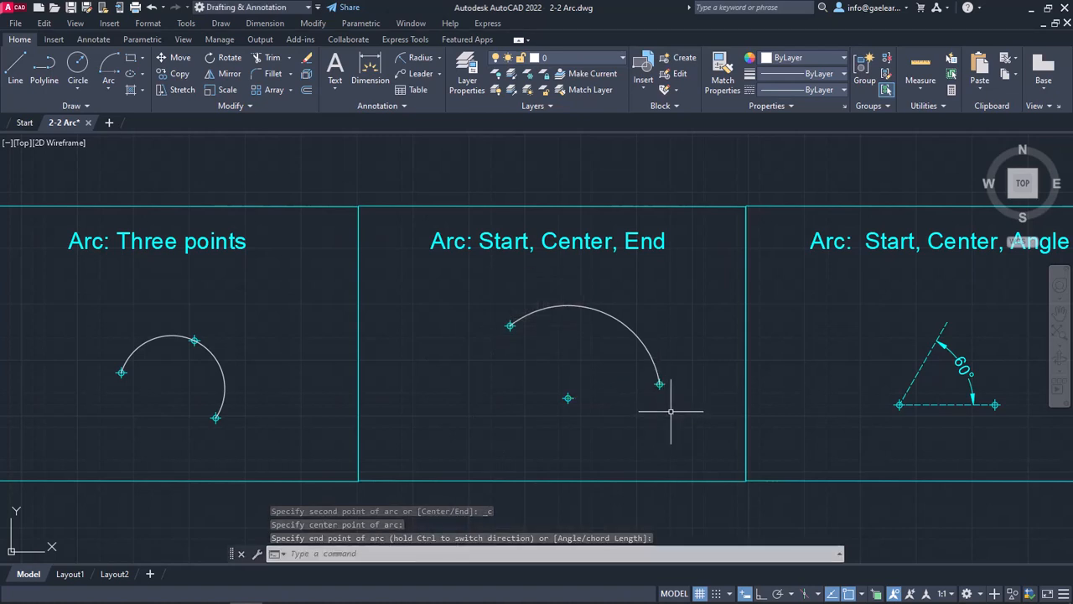
- Draw a Start, Center, Angle arc in its box, starting at the right node, centred on the left node, with a 60° included angle
middle_click_drag(795, 400, 434, 406)
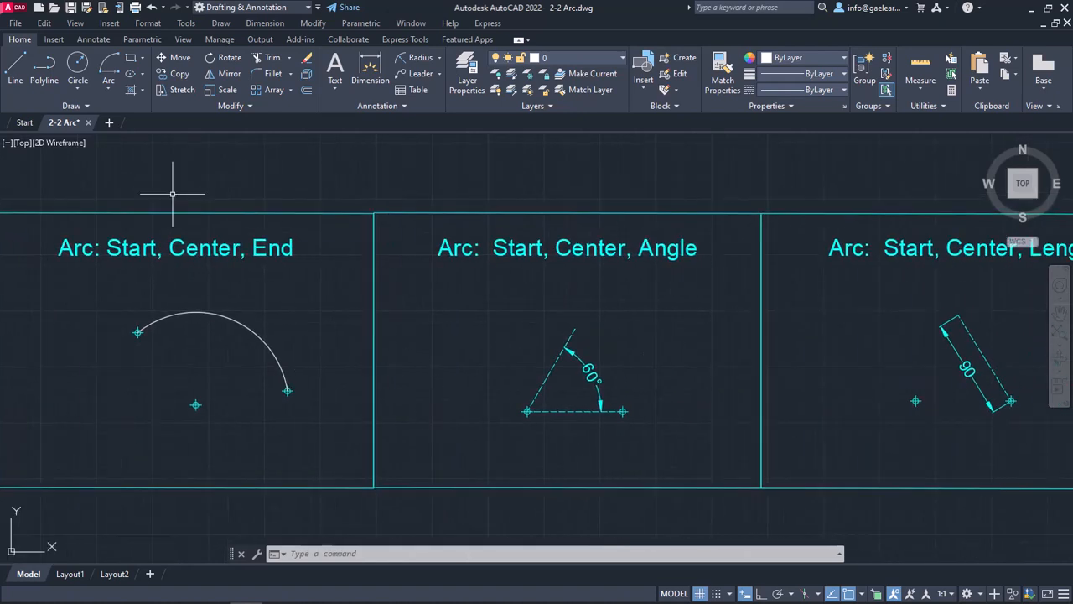
left_click(117, 87)
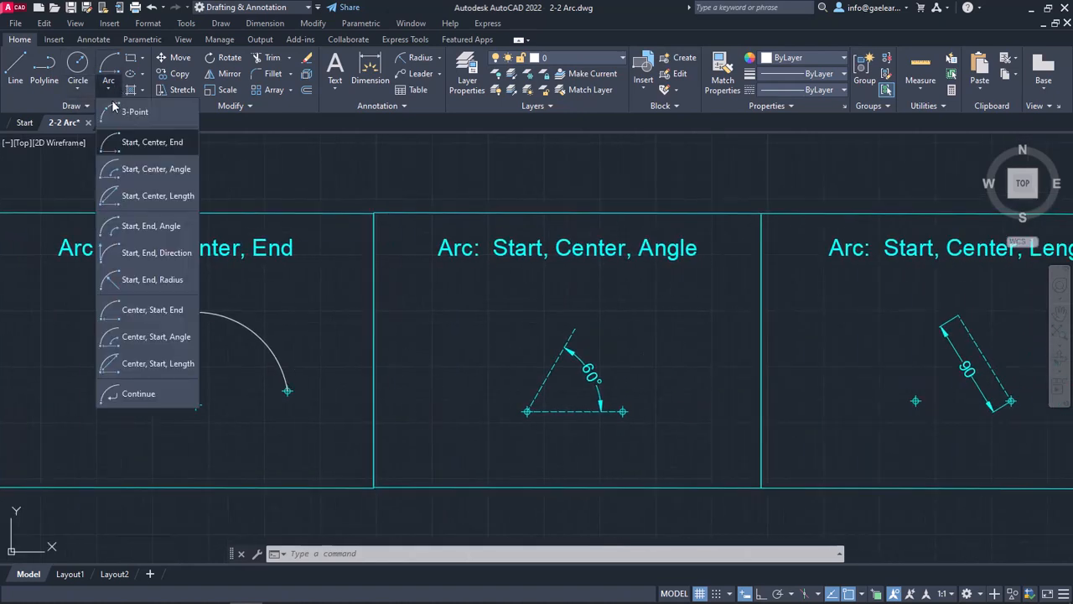
left_click(125, 178)
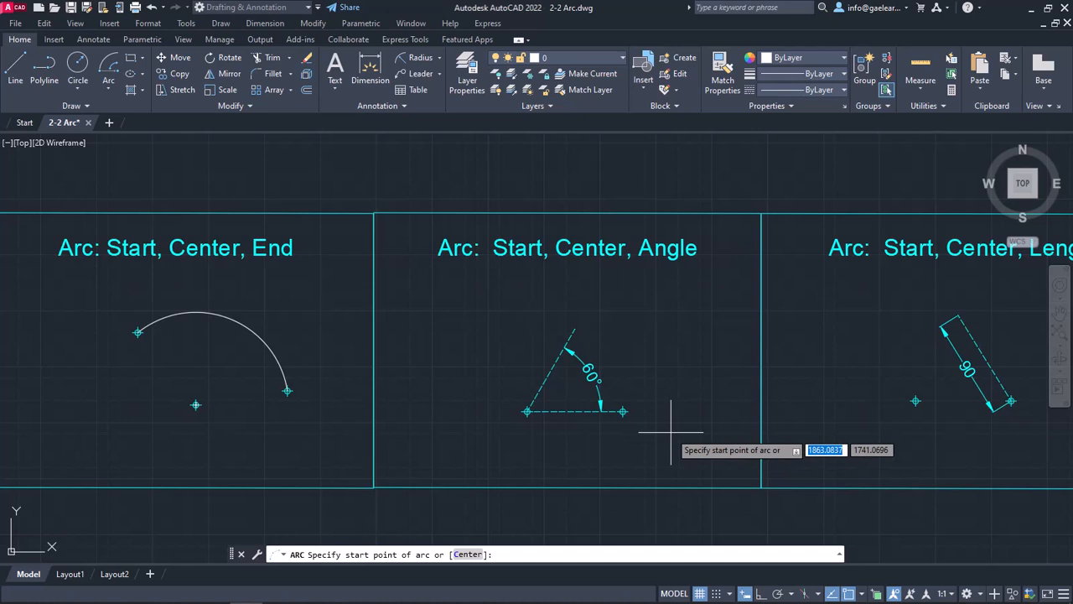
left_click(623, 411)
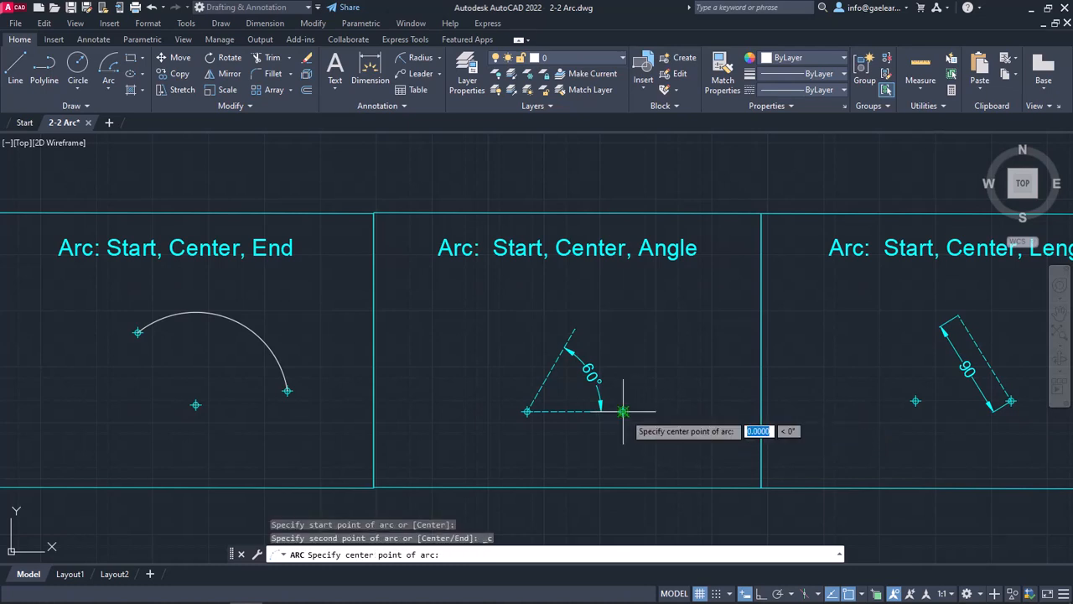
left_click(527, 411)
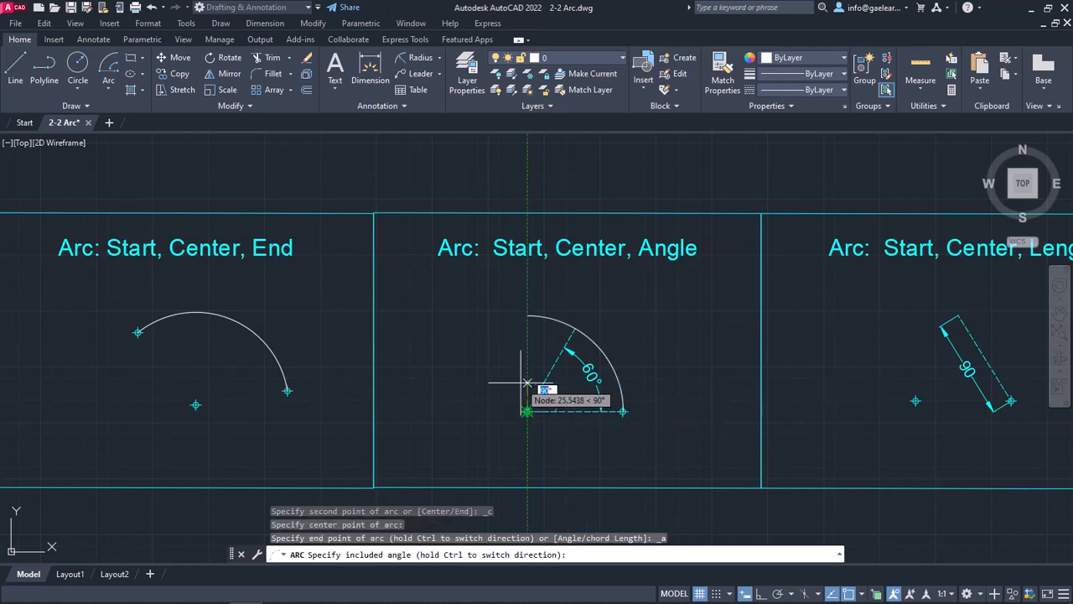
type("6")
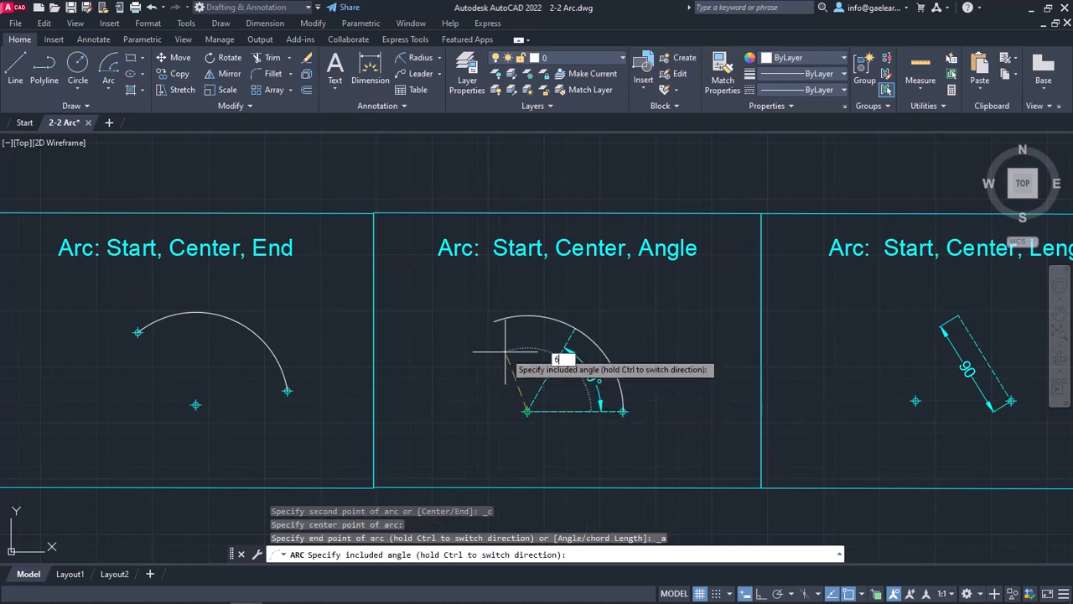
type("0")
key("Return")
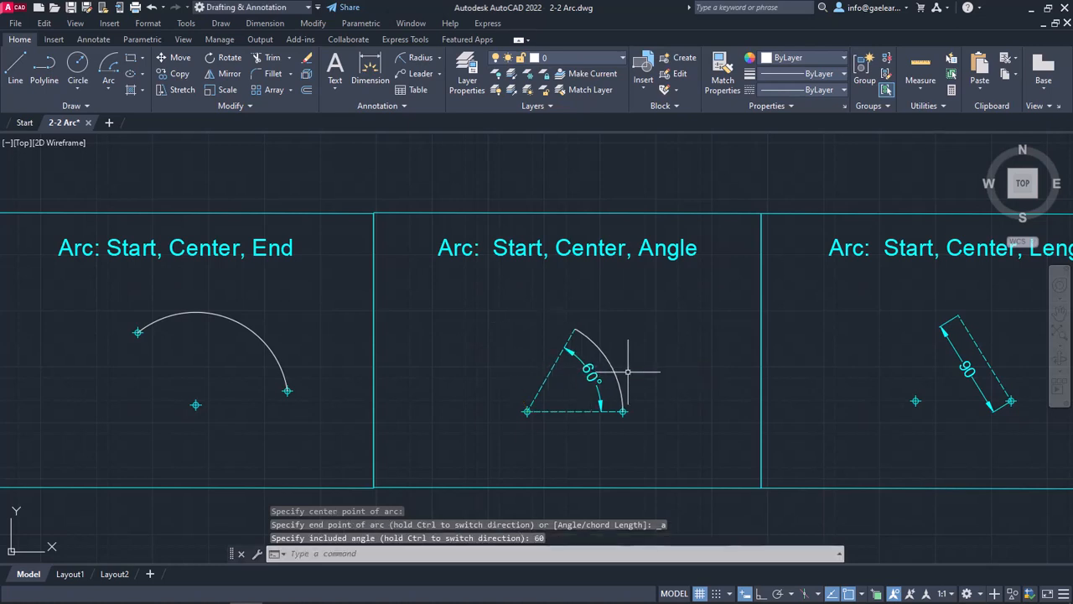
- Draw a Start, Center, Length arc in its box, starting at the right node, centred on the left node, with a chord length of 90
middle_click_drag(827, 391, 447, 364)
left_click(108, 89)
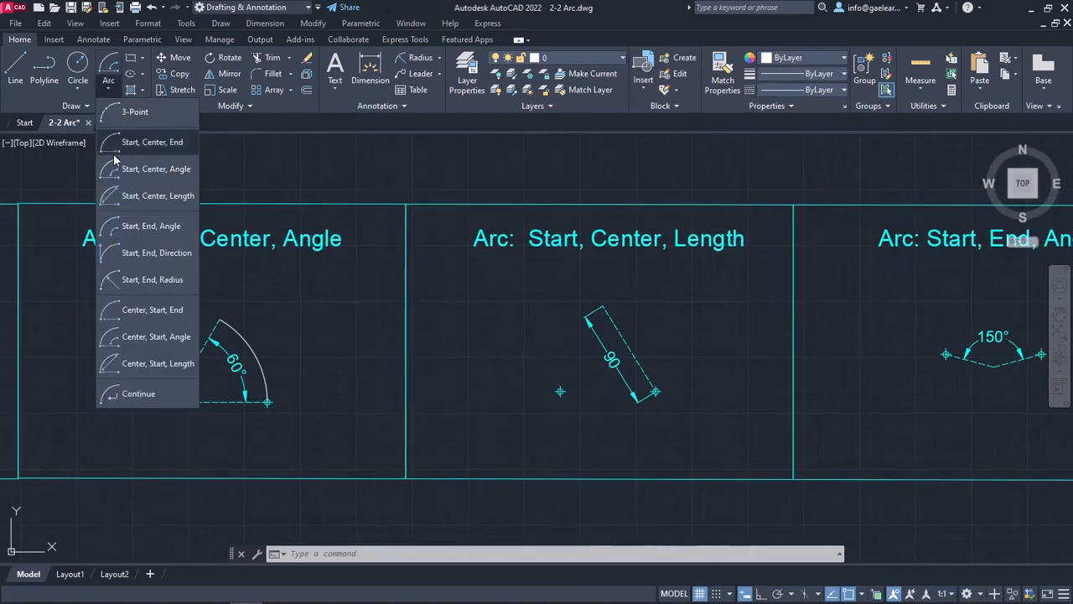
left_click(135, 201)
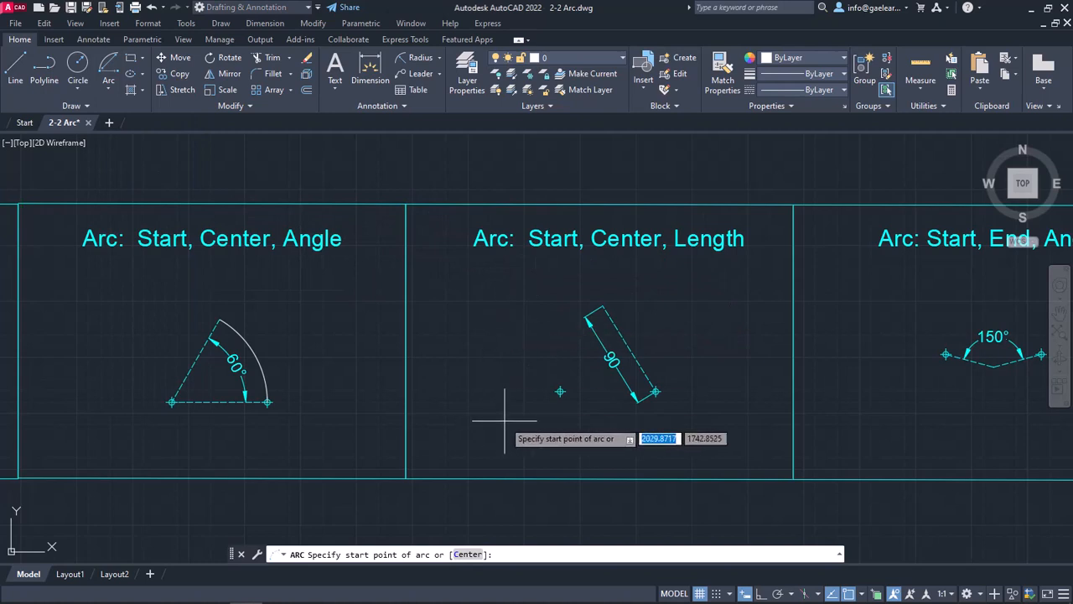
left_click(656, 392)
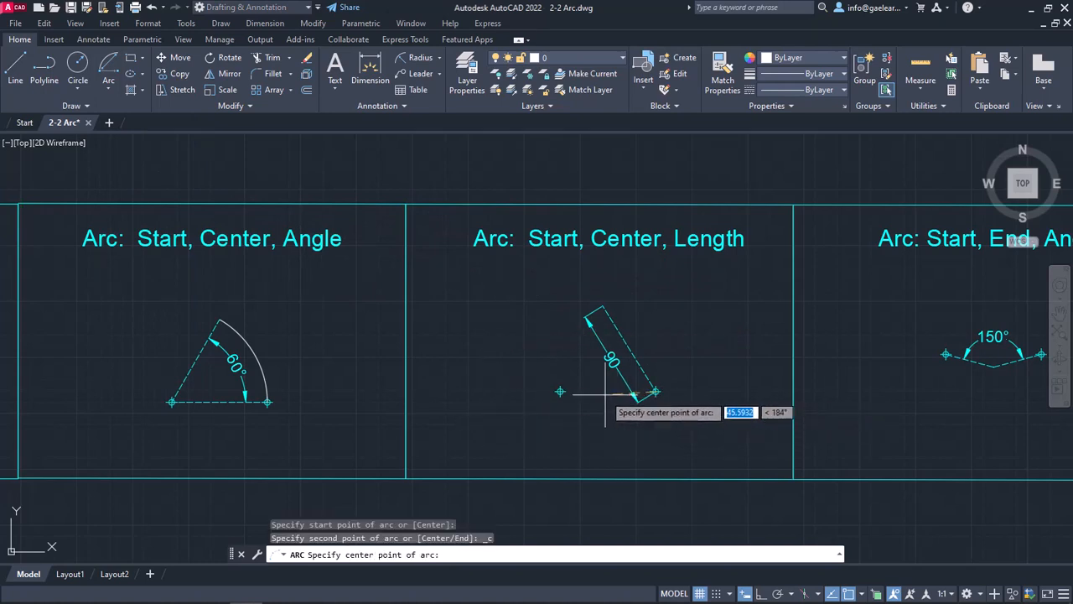
left_click(560, 391)
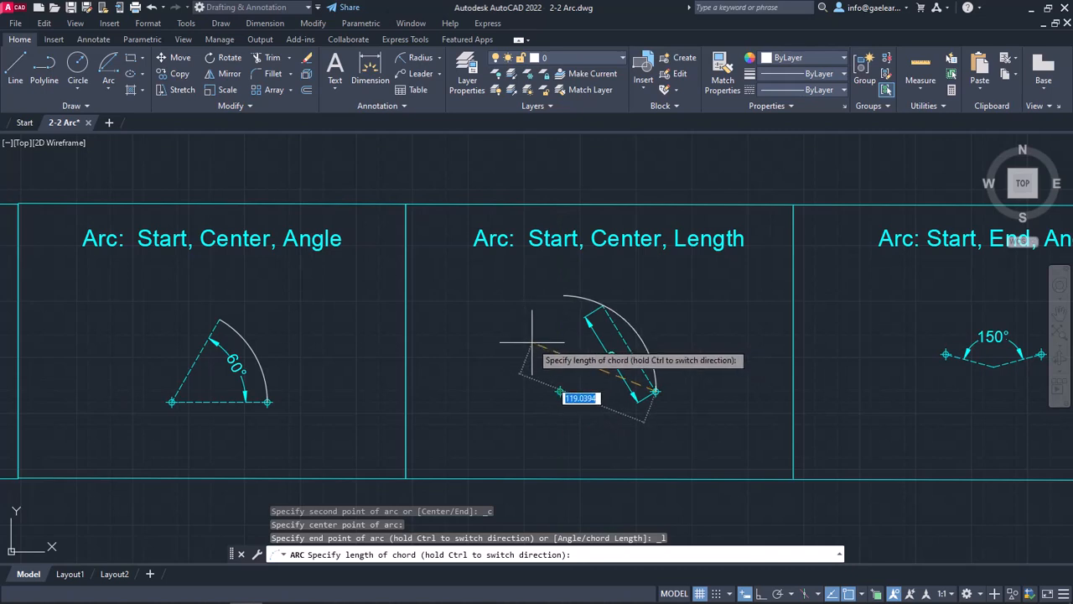
type("90")
key("Return")
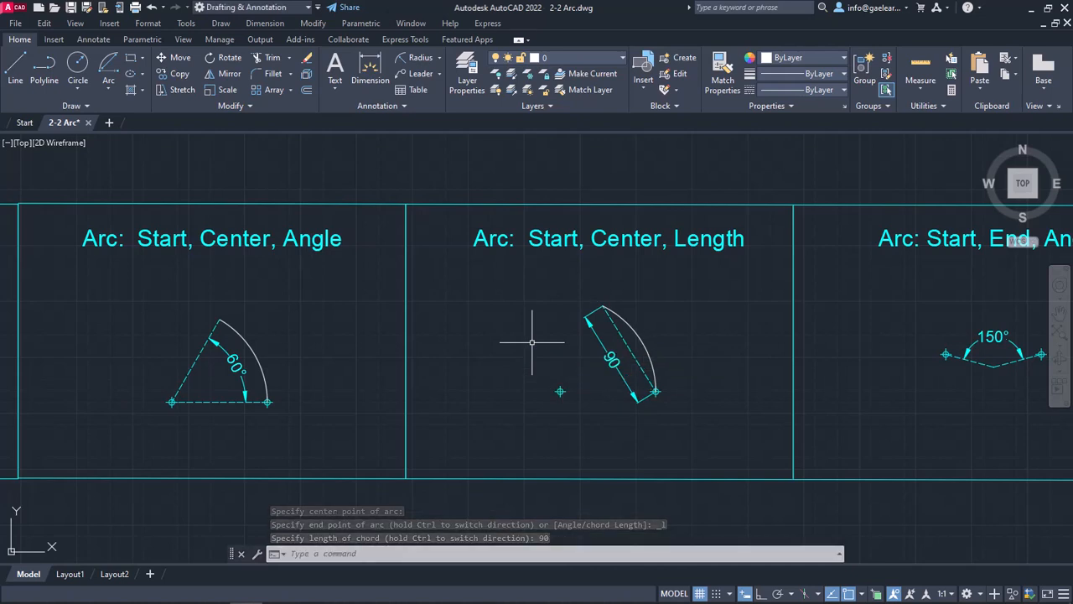
- Draw a Start, End, Angle arc in its box from the right node to the left node with a 150° included angle
mouse_move(726, 434)
middle_mouse_down()
mouse_move(697, 447)
mouse_move(252, 440)
middle_mouse_up()
left_click(107, 87)
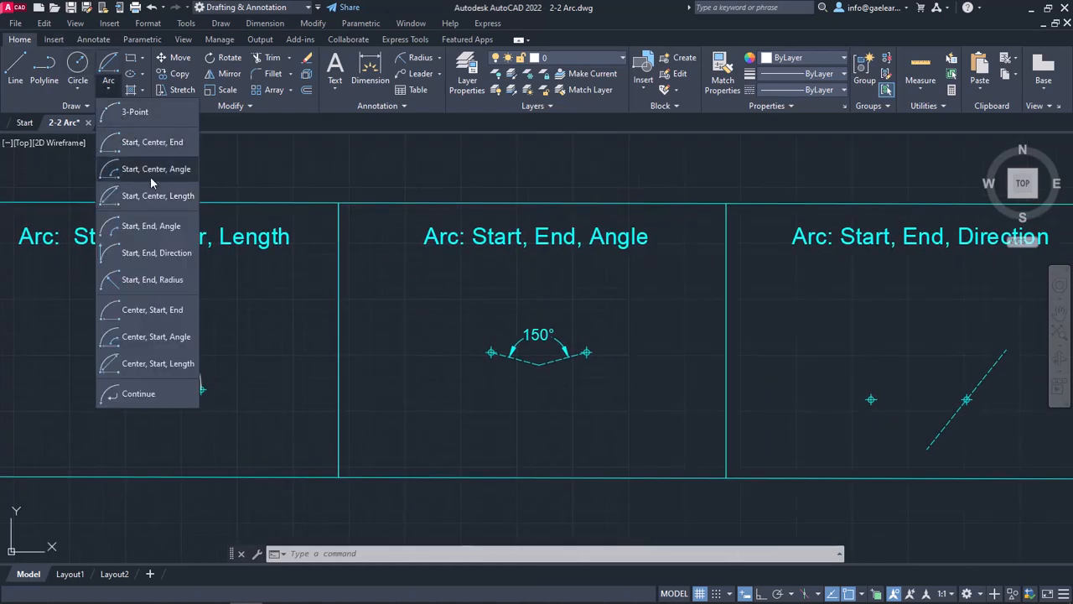
left_click(170, 232)
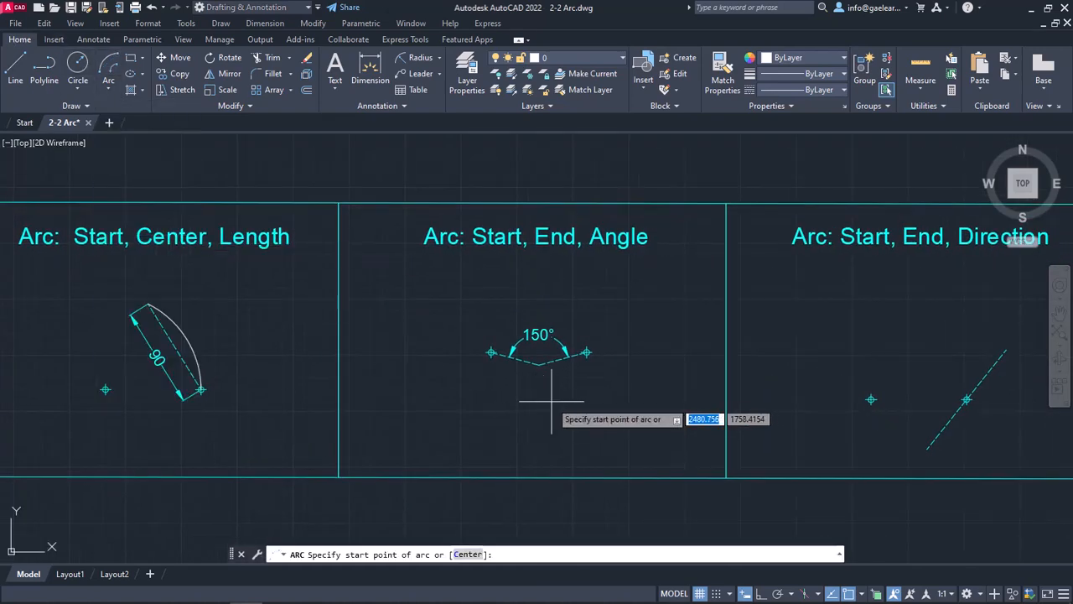
left_click(585, 352)
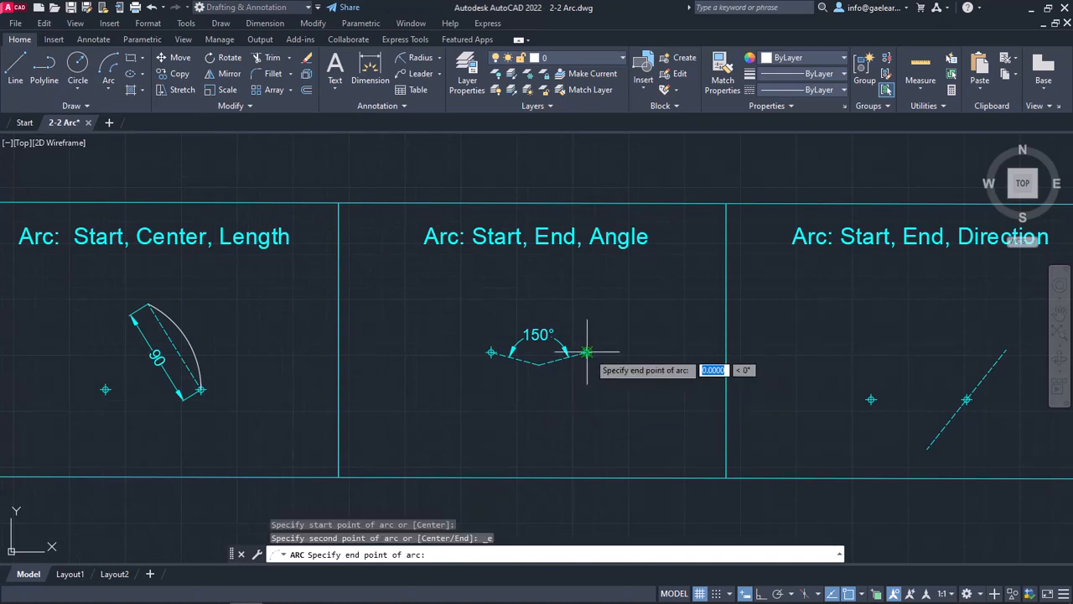
left_click(492, 352)
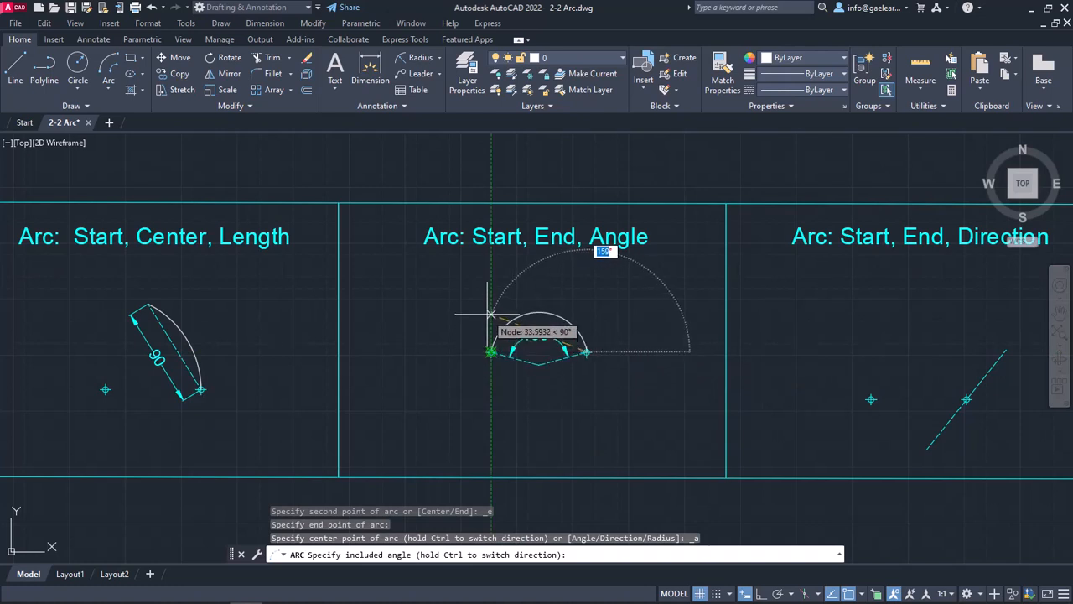
type("15")
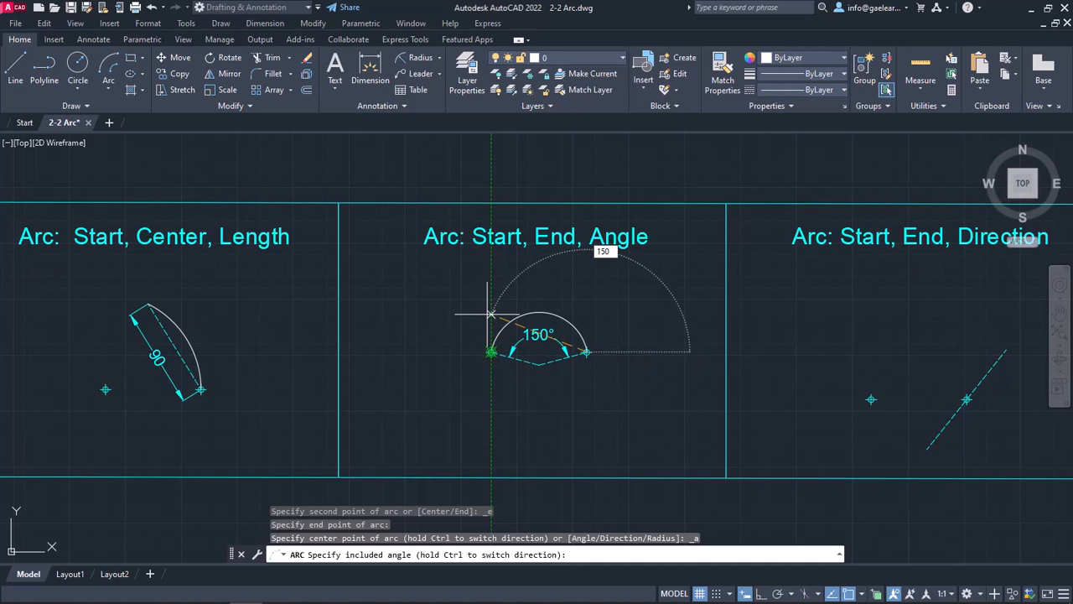
key("Return")
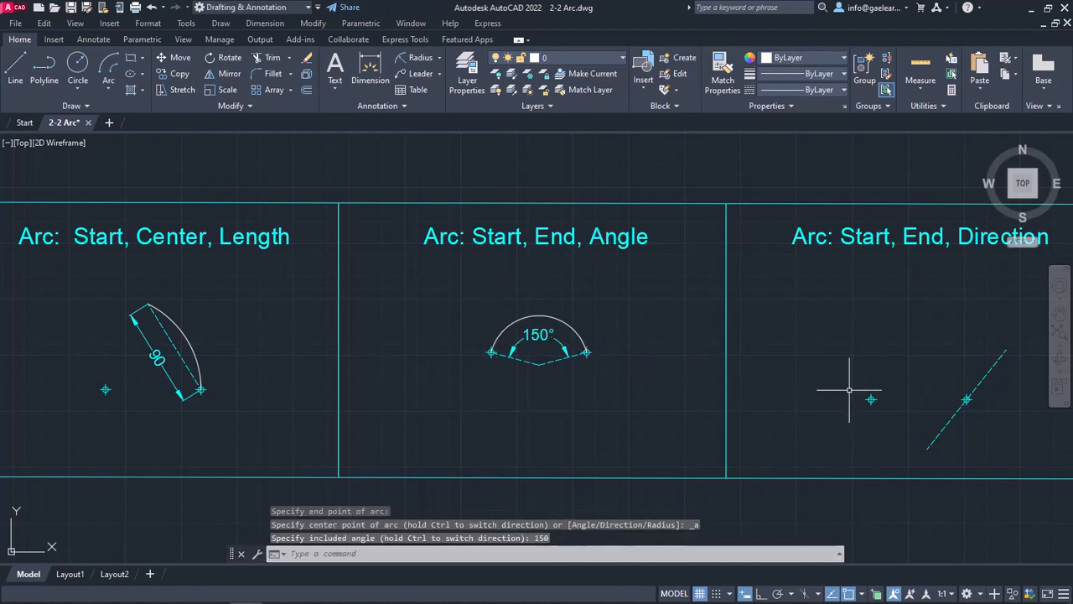
- Draw a Start, End, Direction arc in its box from the right node to the left node, tangent towards the dashed line's upper endpoint
mouse_move(892, 326)
middle_mouse_down()
mouse_move(519, 337)
mouse_move(455, 335)
mouse_move(455, 320)
middle_mouse_up()
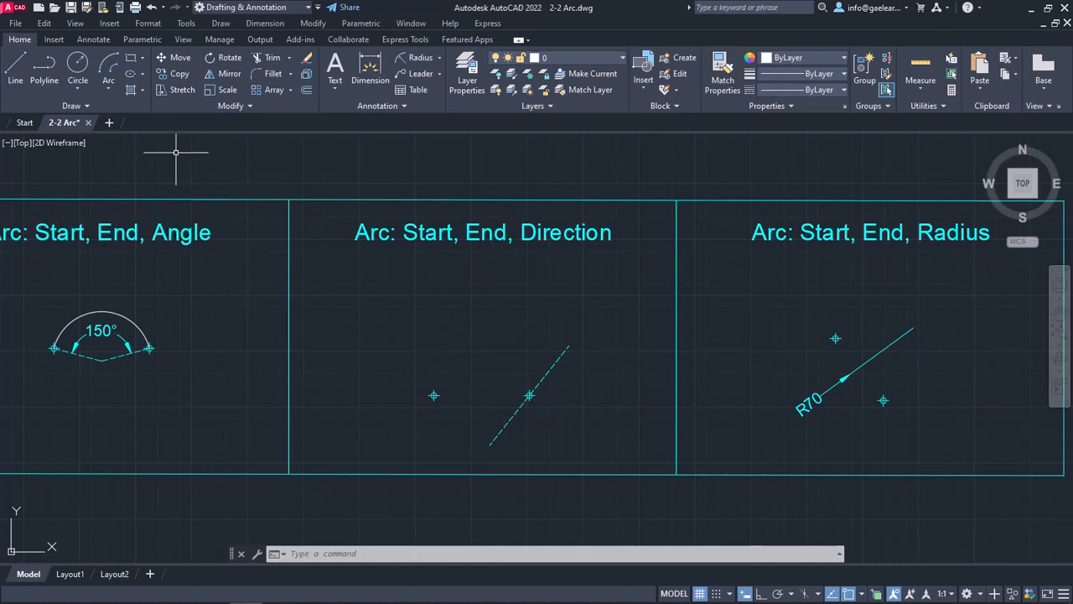
left_click(110, 90)
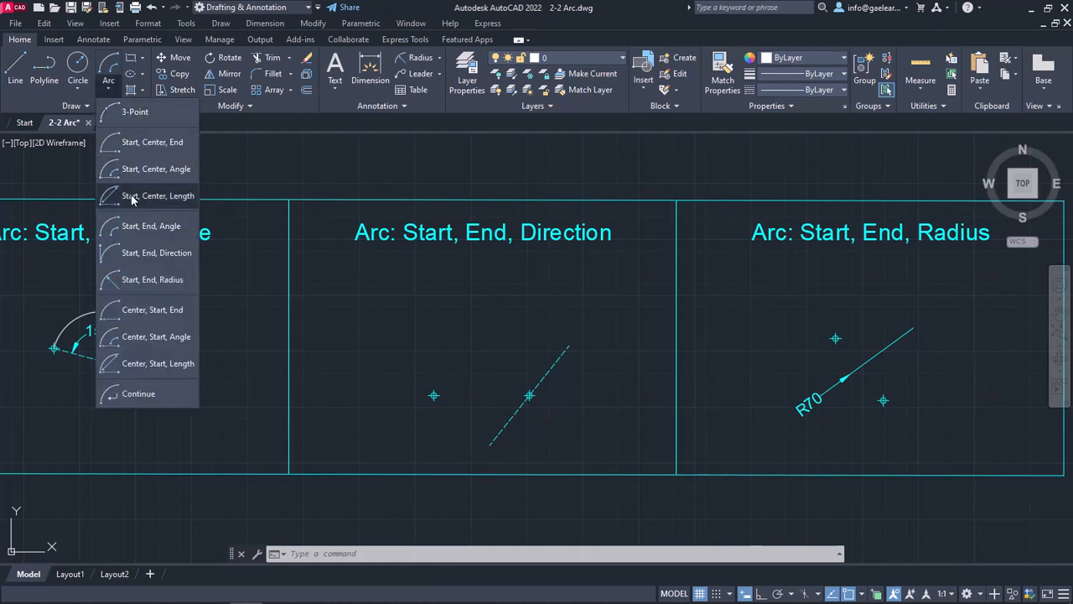
left_click(154, 253)
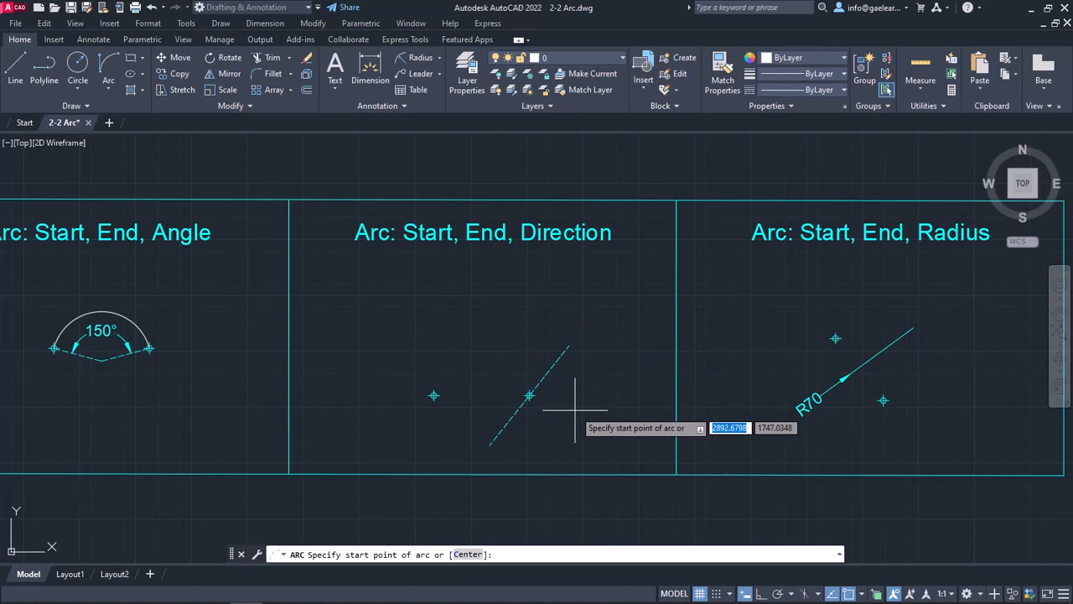
left_click(529, 395)
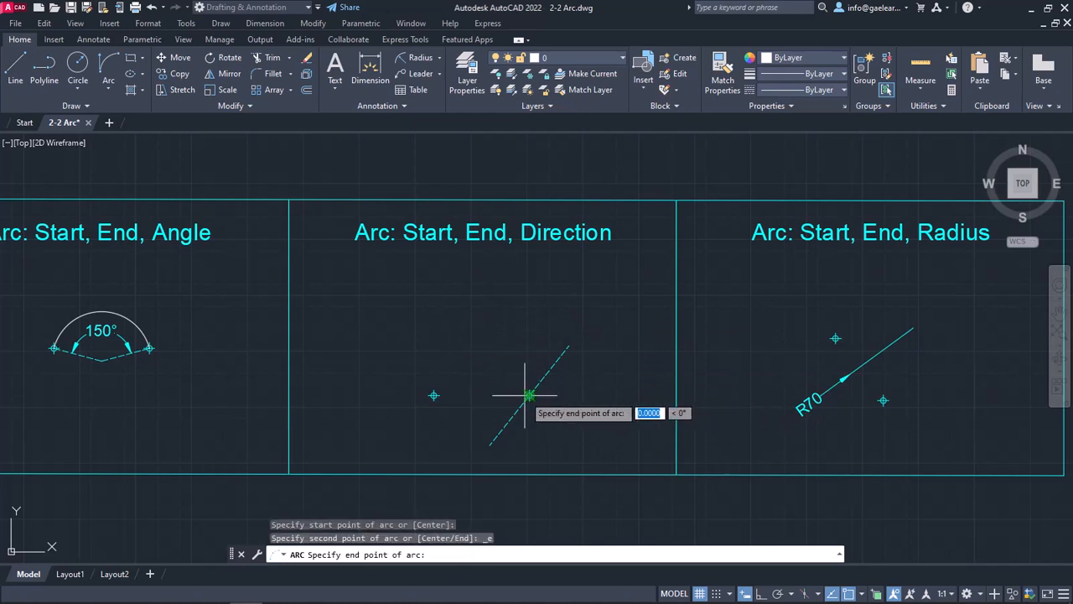
left_click(433, 395)
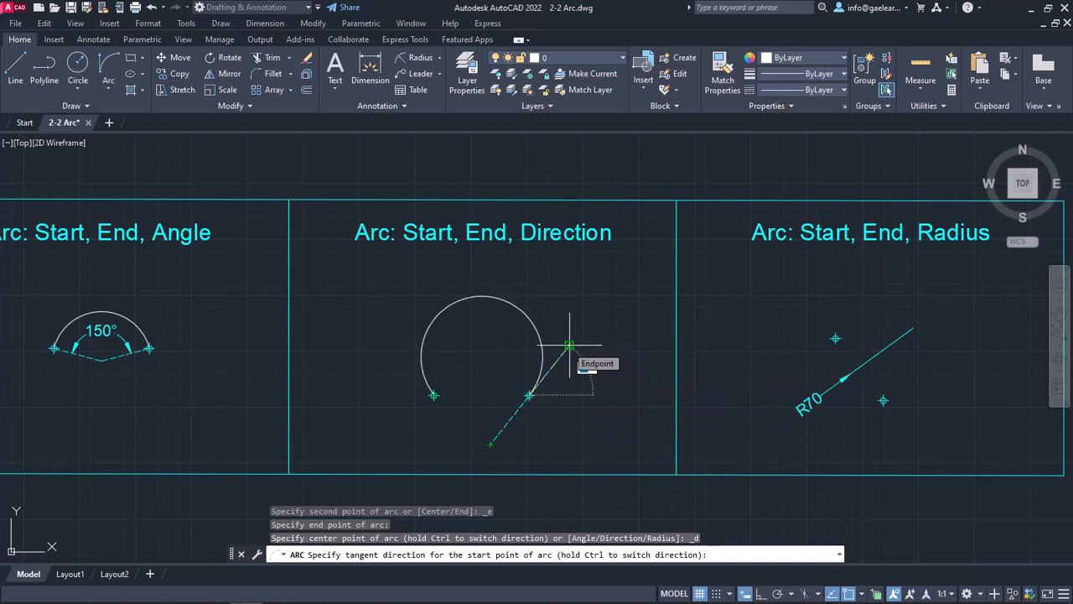
left_click(569, 345)
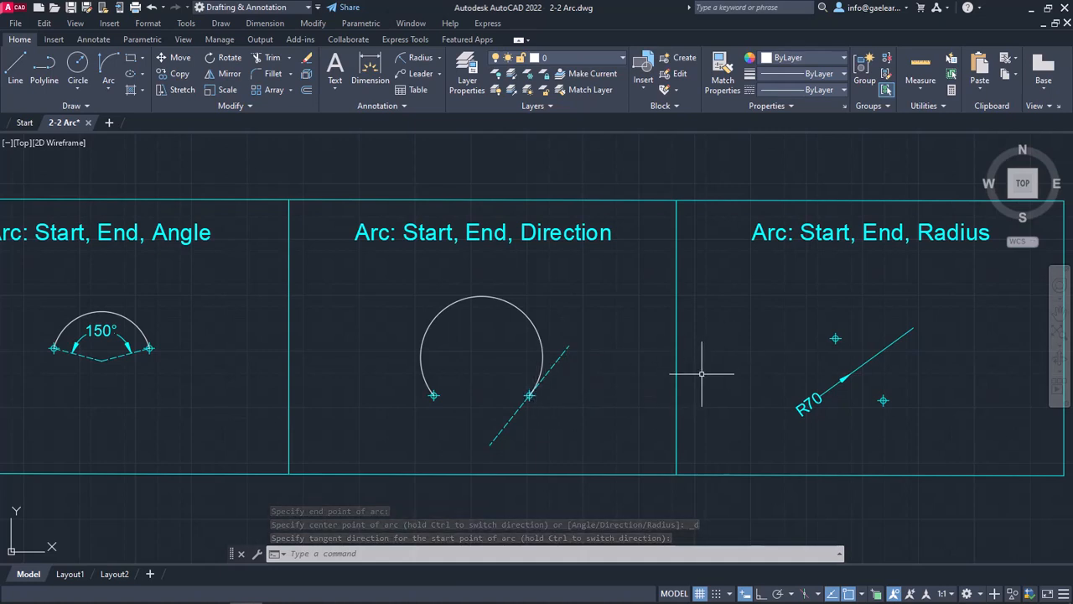
- Draw a Start, End, Radius arc in its box from the upper-left node to the lower-right node with a radius of 70
mouse_move(709, 372)
middle_mouse_down()
mouse_move(439, 367)
mouse_move(415, 356)
middle_mouse_up()
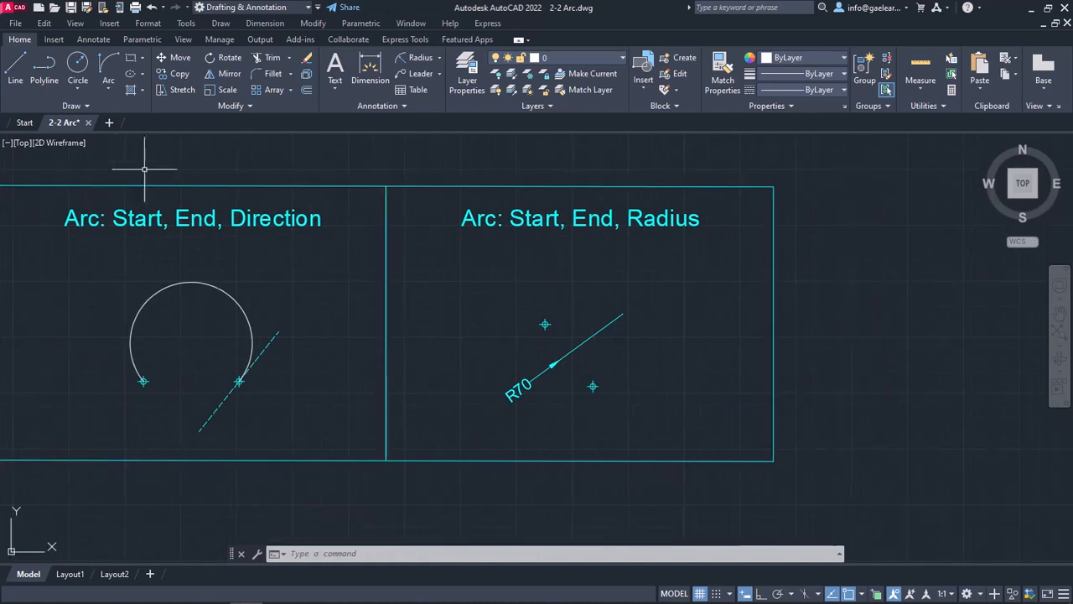
left_click(108, 92)
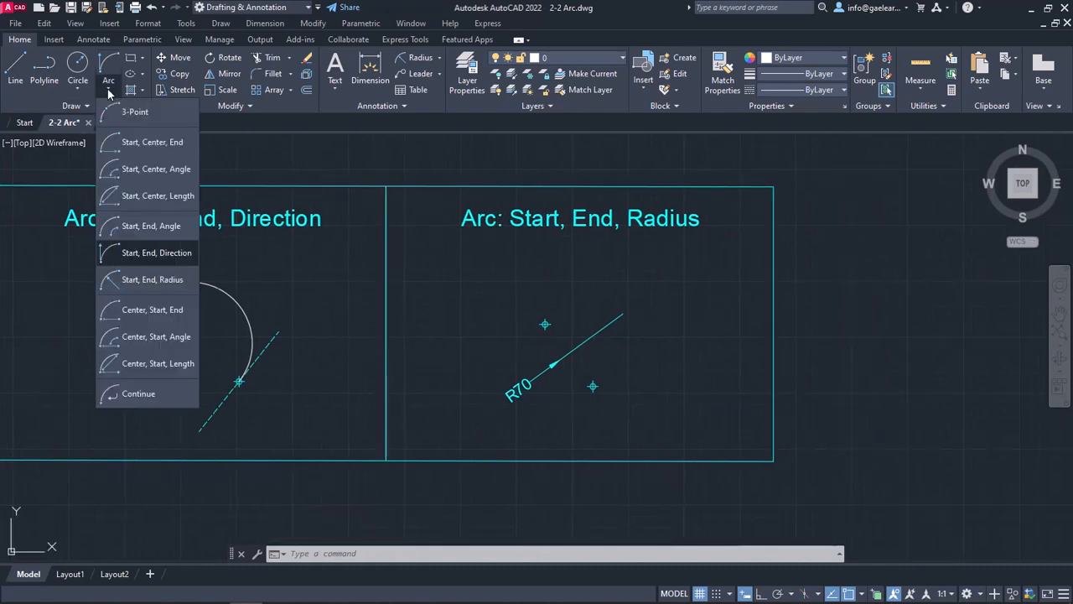
left_click(150, 283)
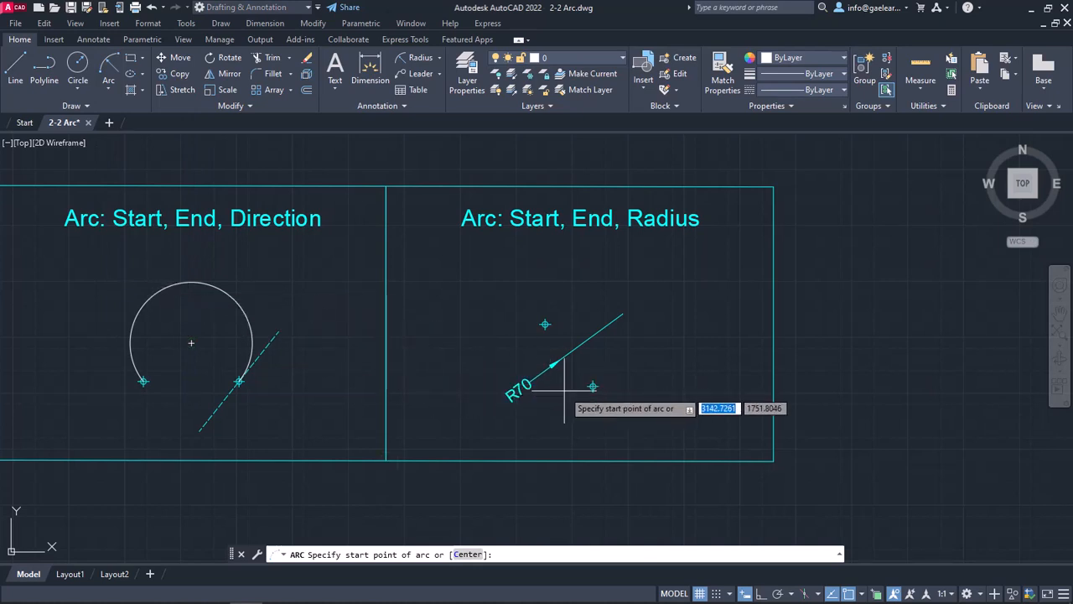
left_click(545, 324)
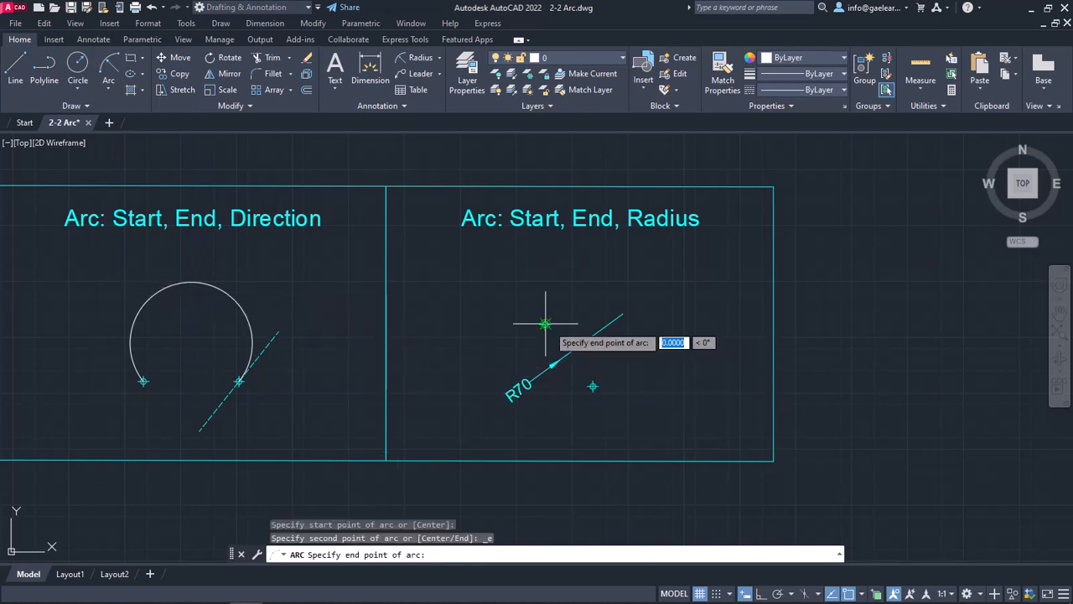
left_click(593, 386)
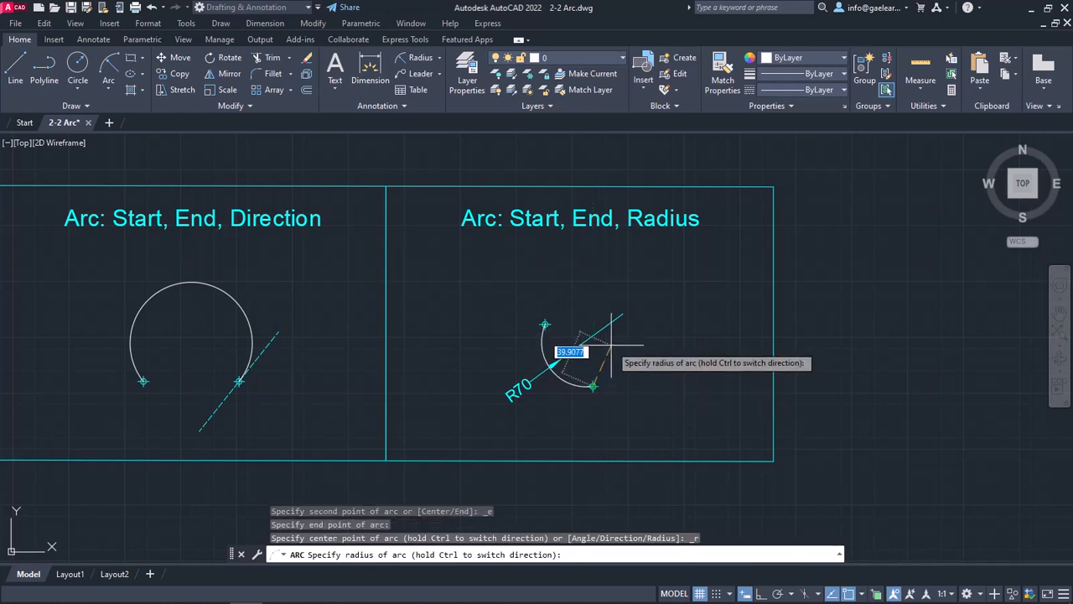
type("70")
key("Return")
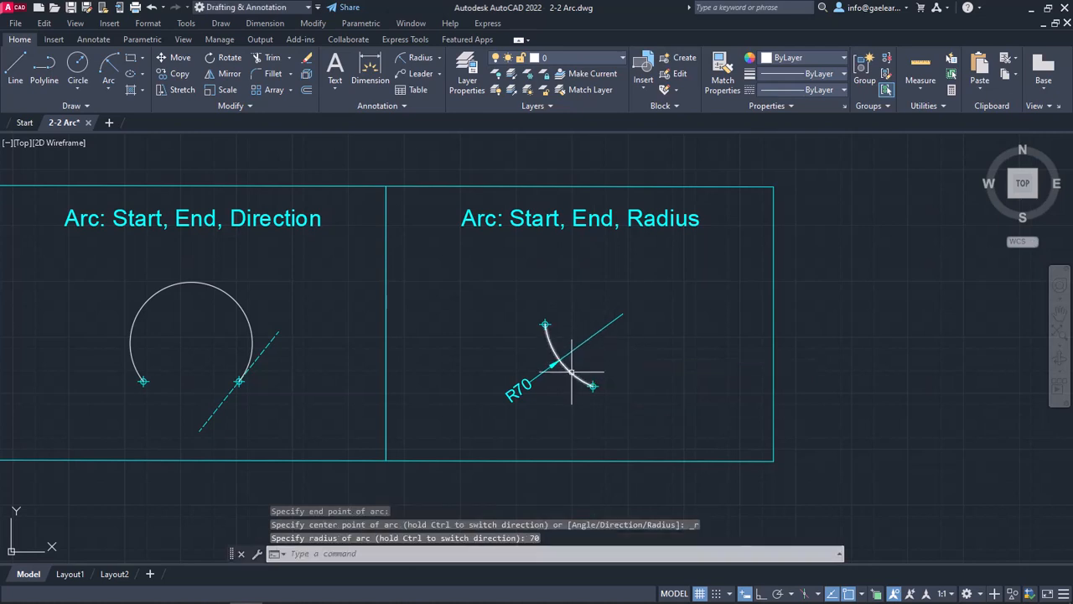
left_click(558, 361)
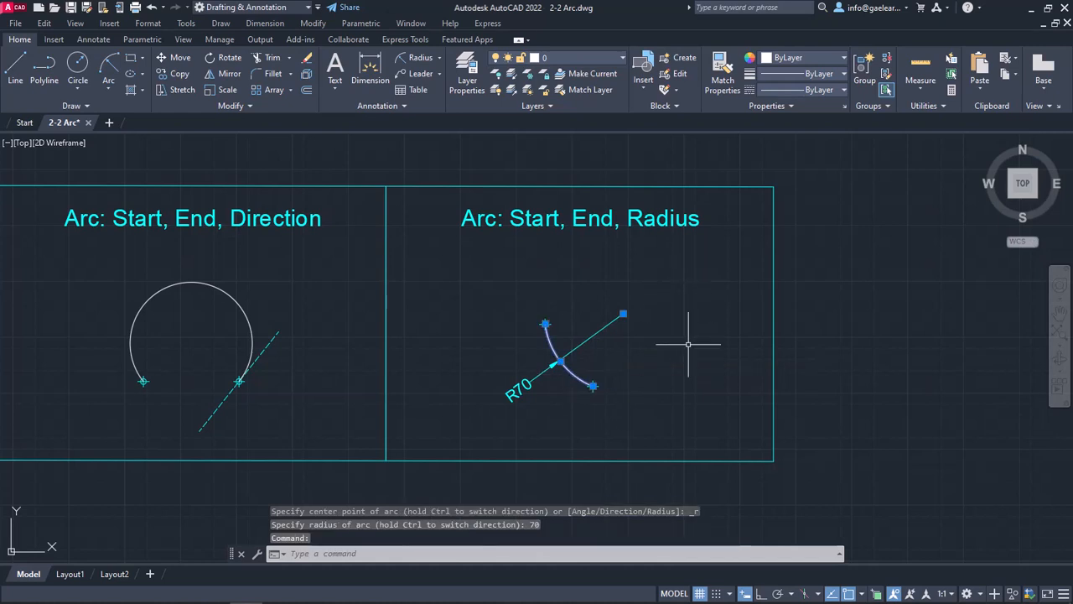
key("Escape")
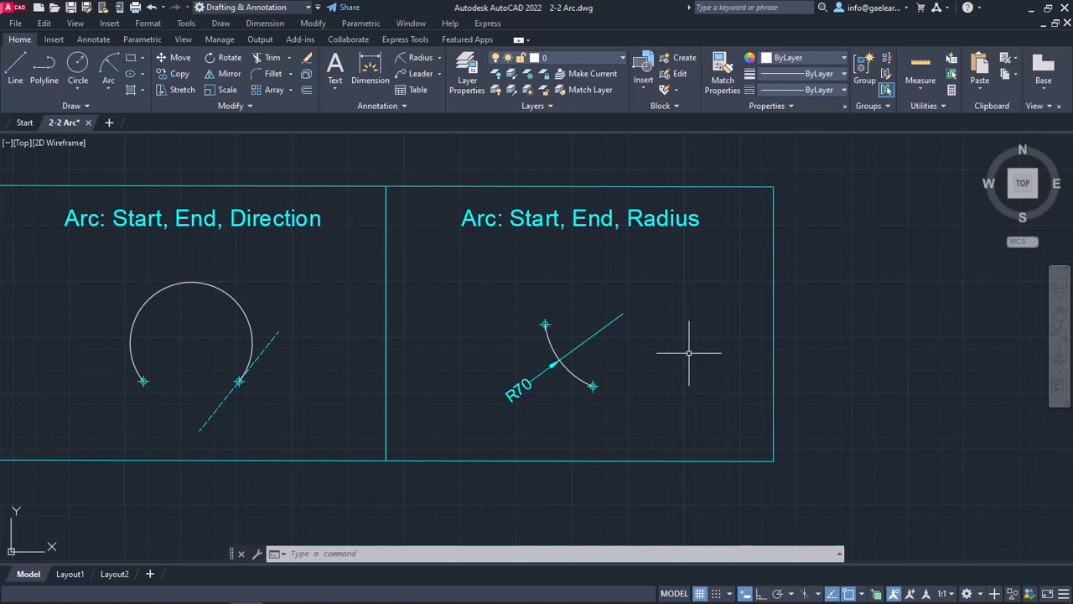
left_click(109, 88)
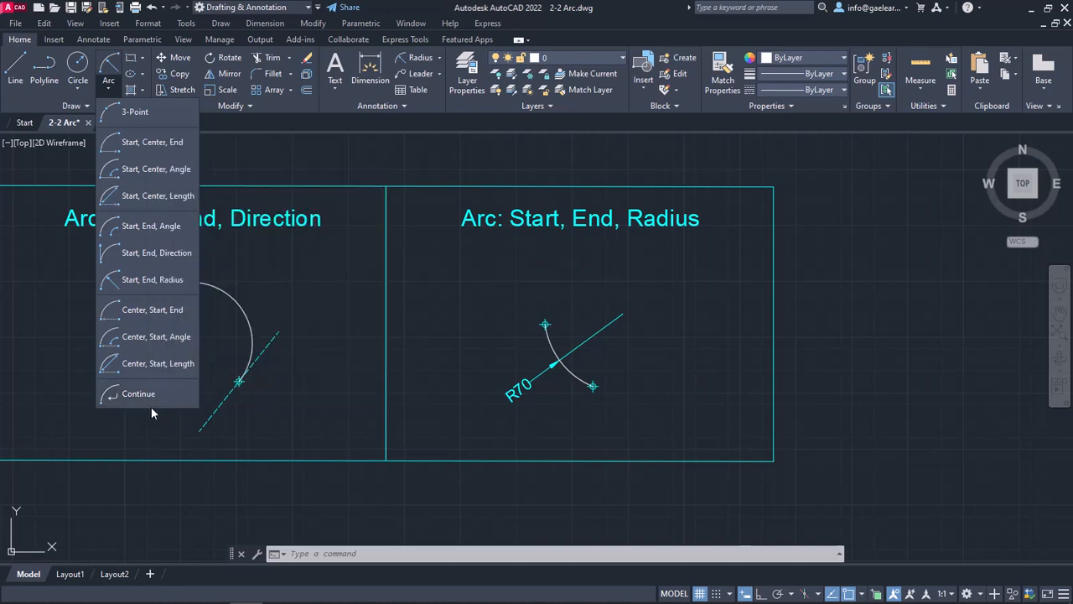
left_click(151, 406)
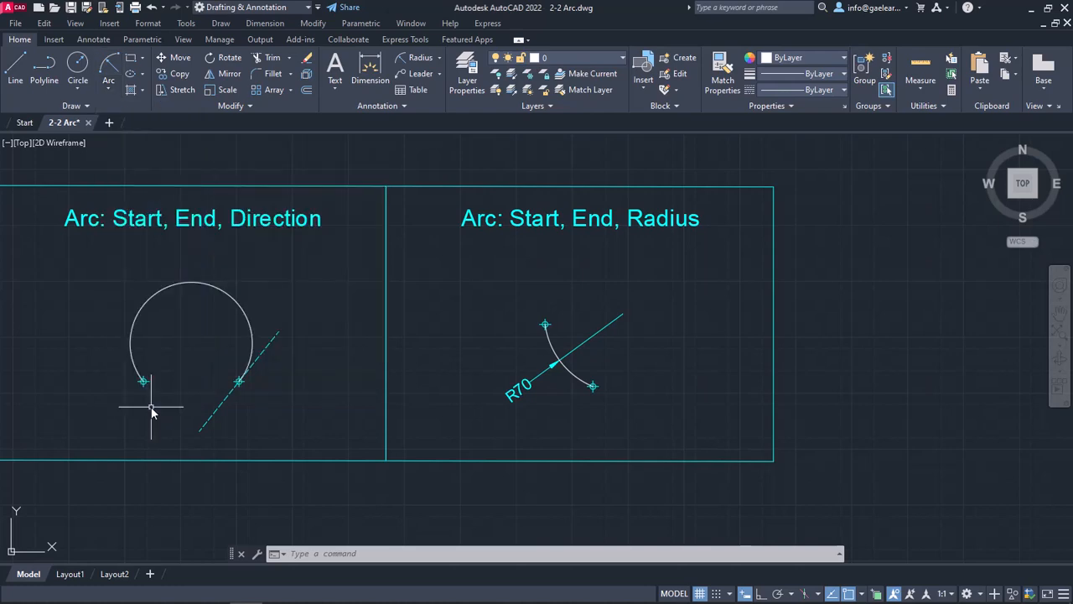